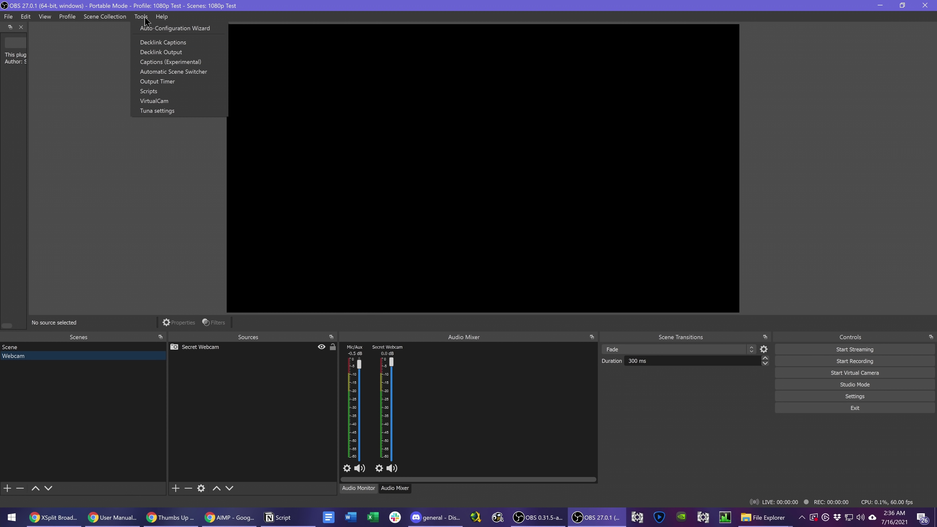
- Set Tuna to save cover art as cover.png in Documents\OBS-Tuna, replacing the existing file
click(195, 110)
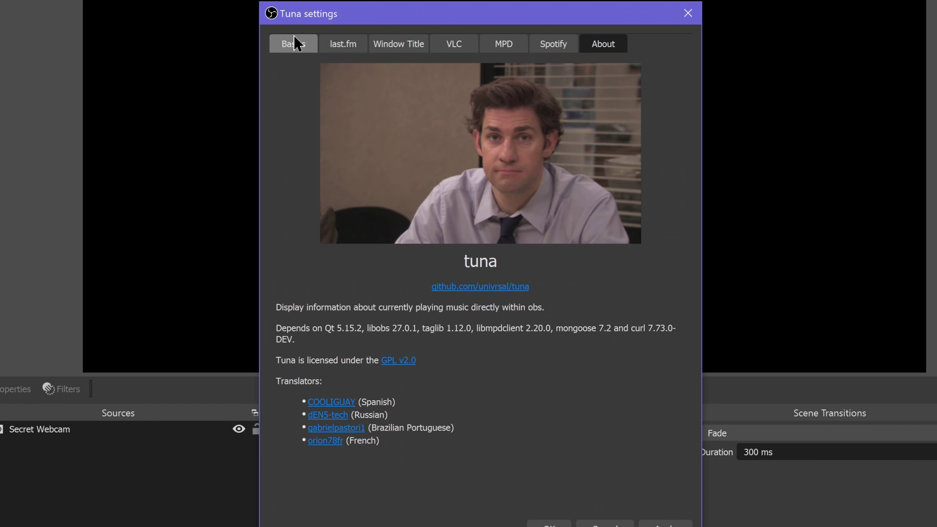
click(293, 41)
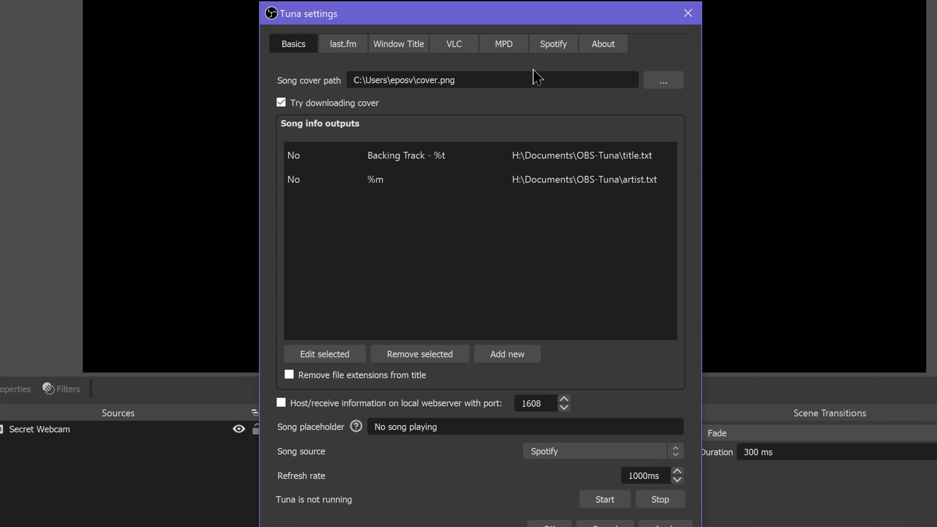
click(664, 85)
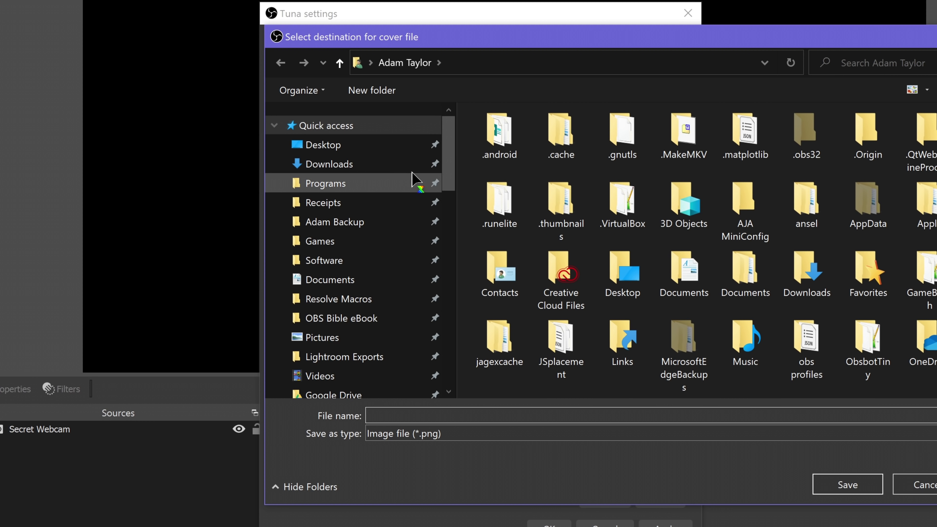
click(295, 279)
scroll(591, 310, down, 6)
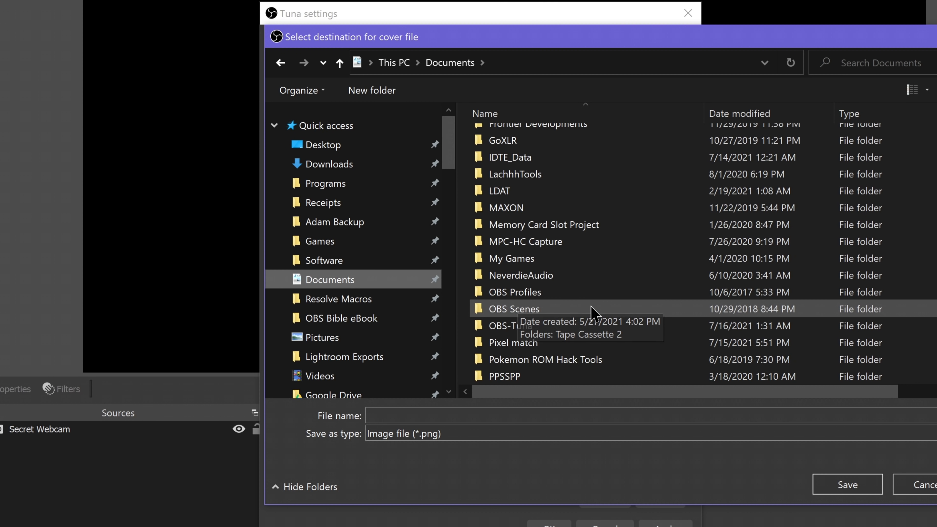
double_click(524, 327)
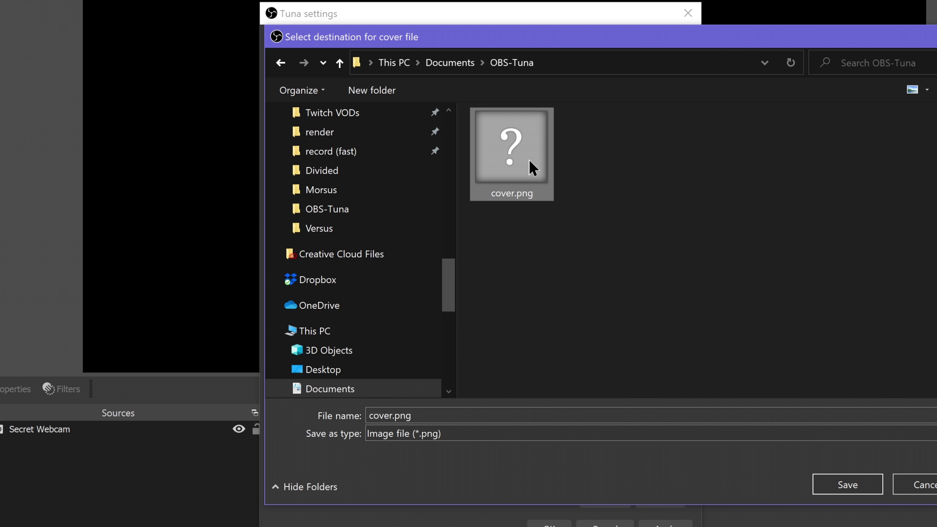
click(817, 484)
click(520, 287)
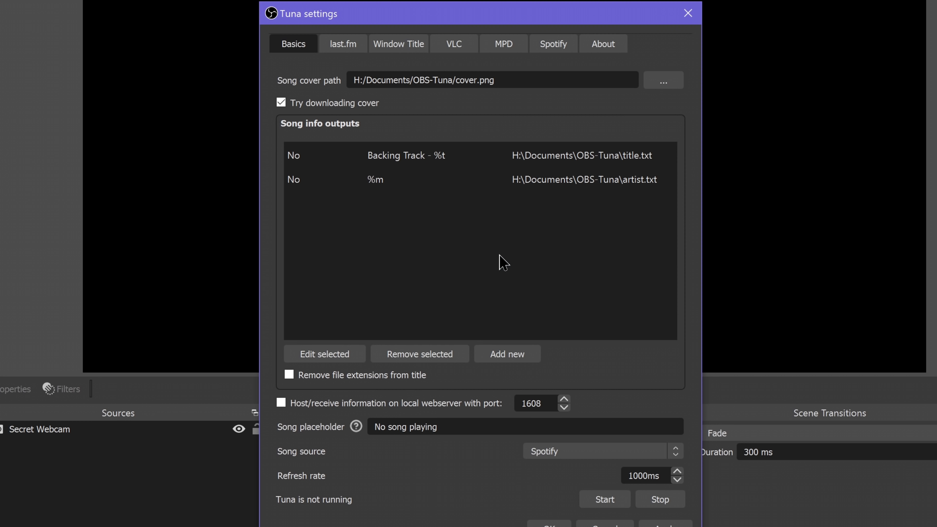
- Add a new %Album output written to album.txt and set Tuna's song source to VLC
click(544, 157)
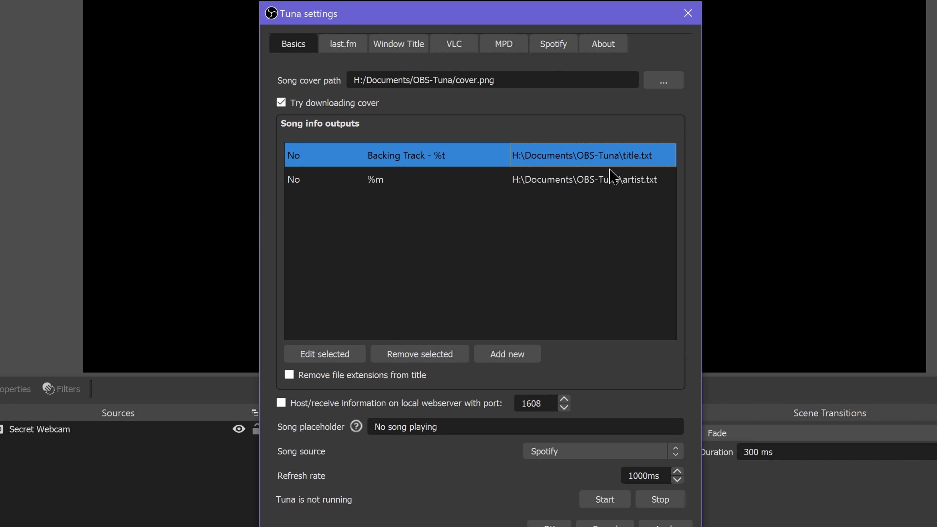
click(511, 354)
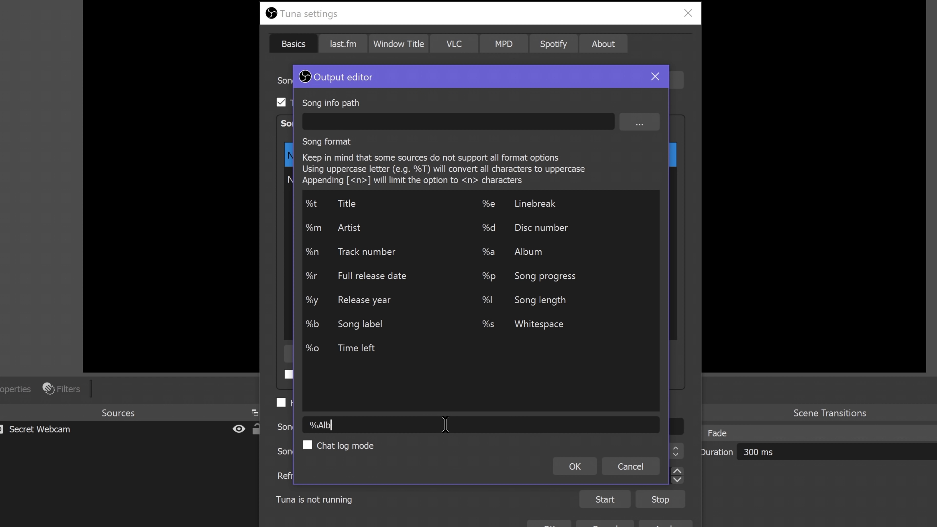
click(638, 124)
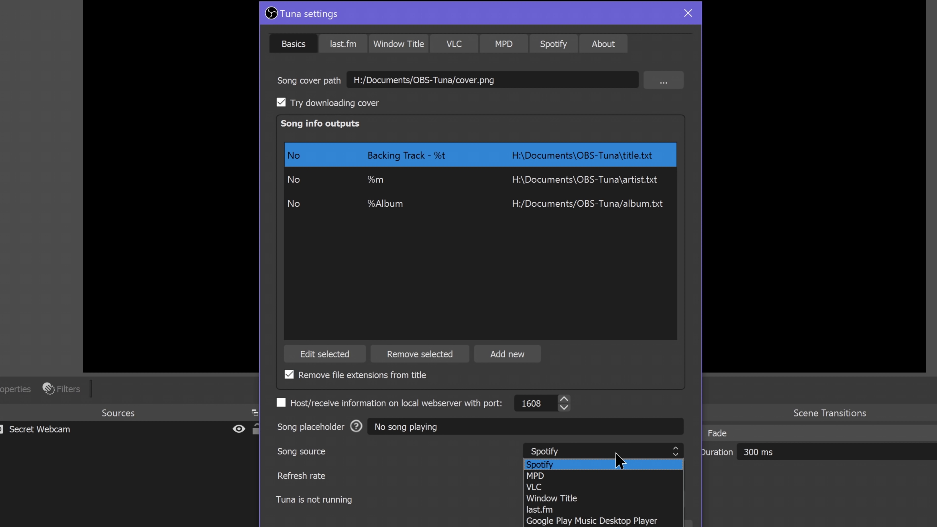
click(607, 488)
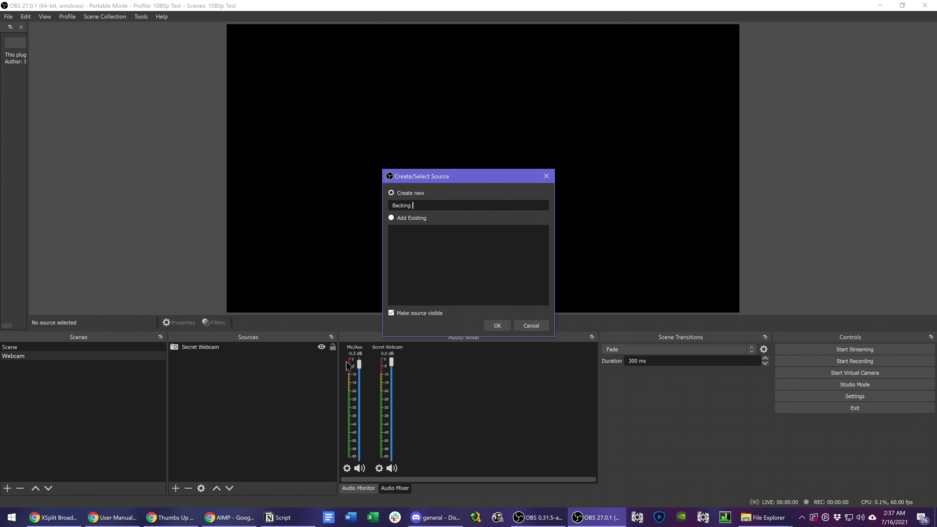
- Name the new source 'Backing Track FLAC' and add the Documents\Backing Track FLAC folder to its playlist
text(Backing Track FLAC)
key(Return)
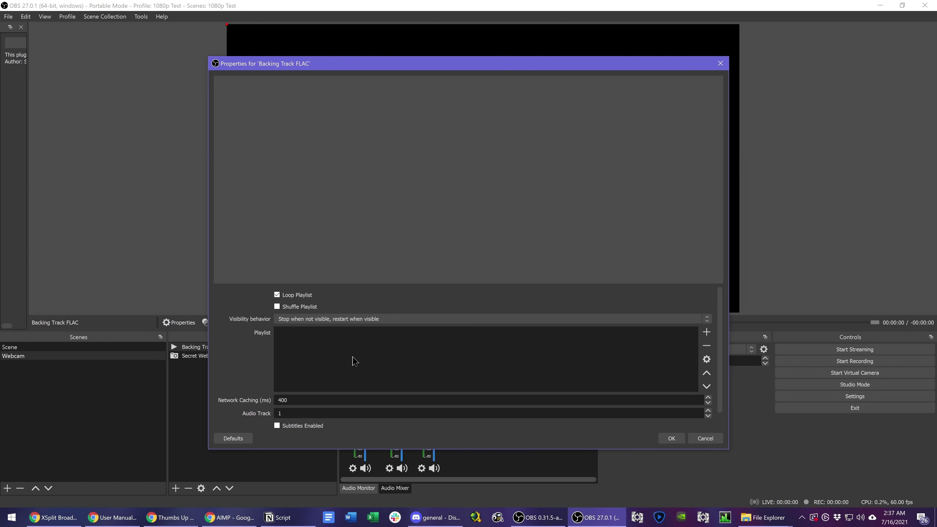
click(721, 355)
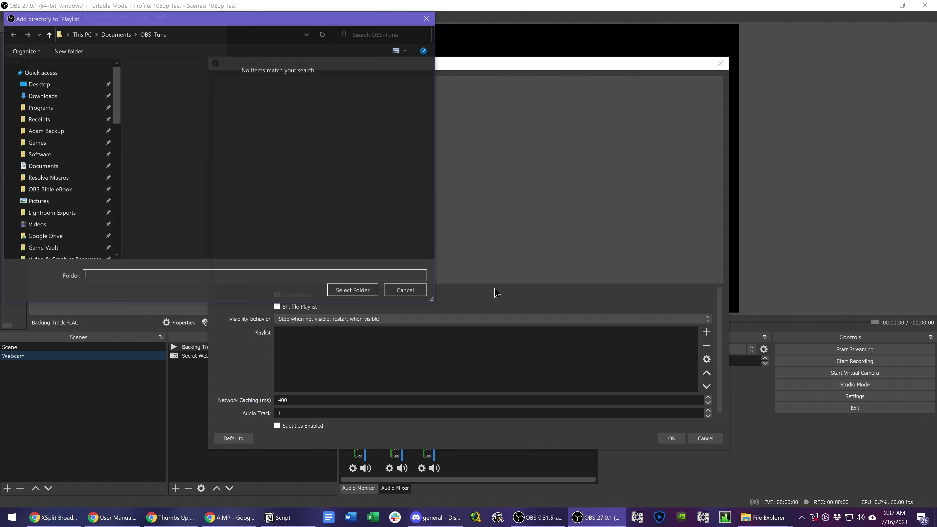
click(43, 104)
click(170, 125)
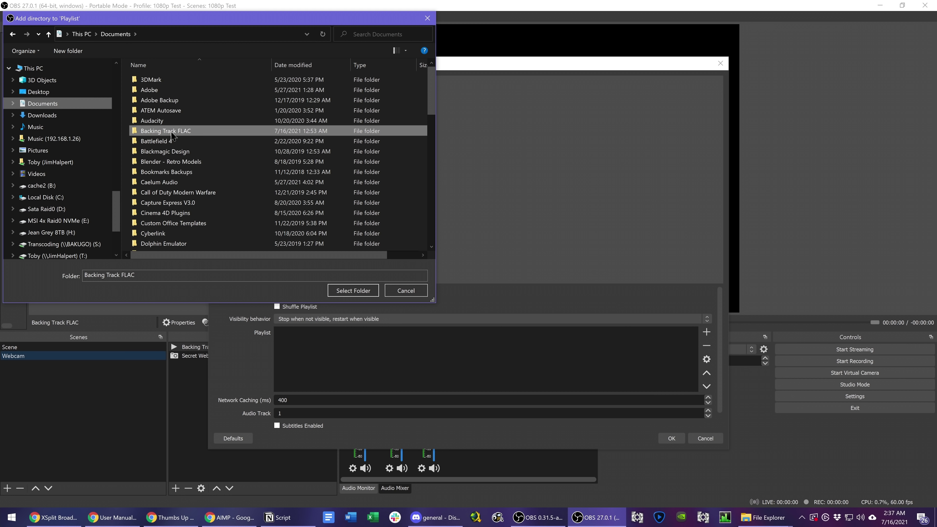
double_click(170, 125)
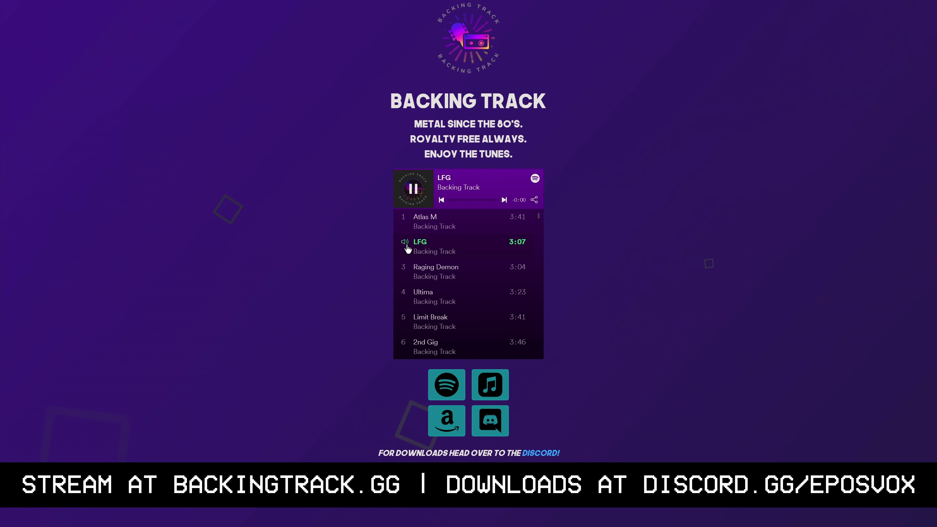
- Play Raging Demon and Ultima, then go to the Spotify page without launching the Spotify app
click(404, 269)
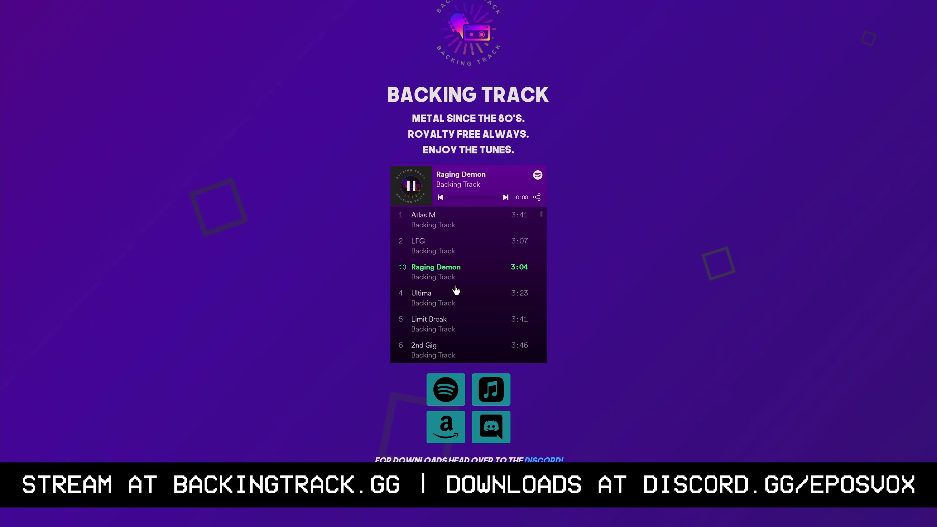
click(402, 302)
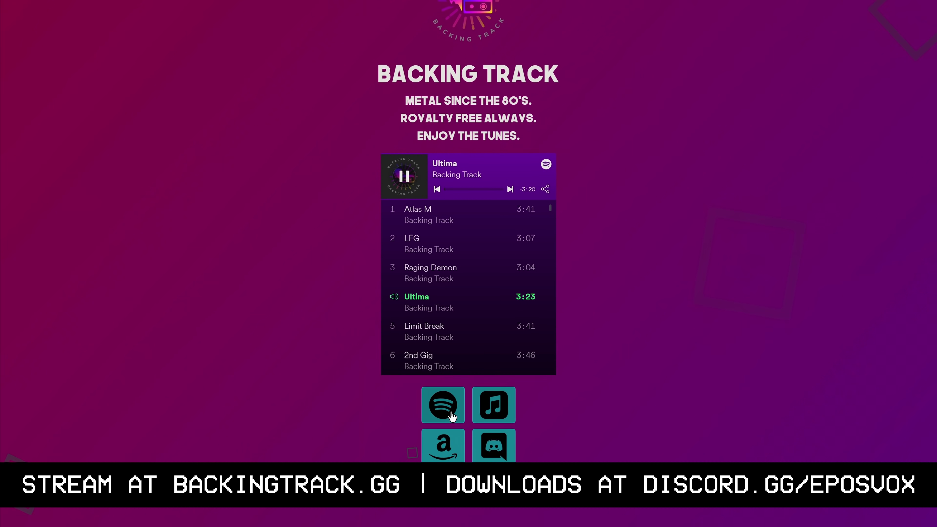
click(442, 405)
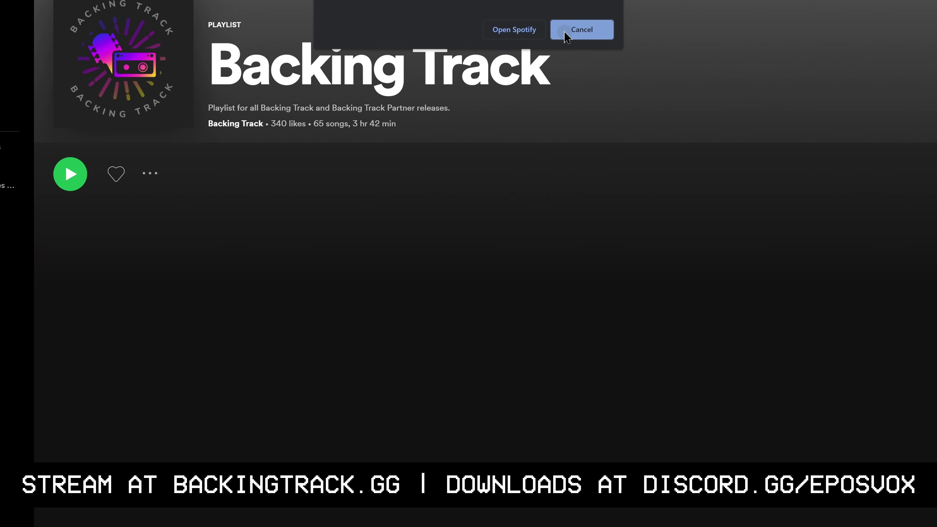
click(566, 32)
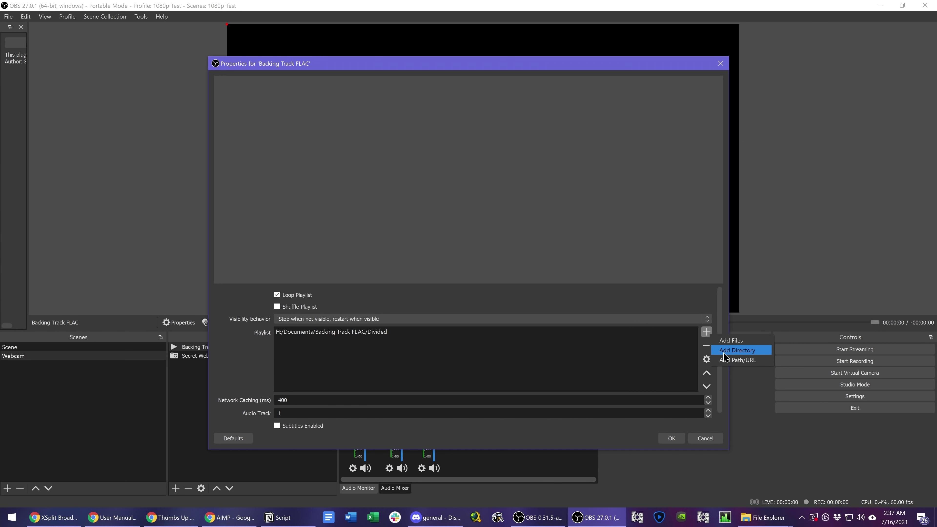
- Add the Morsus folder to the playlist and make Backing Track FLAC Tuna's VLC source
click(725, 355)
click(156, 92)
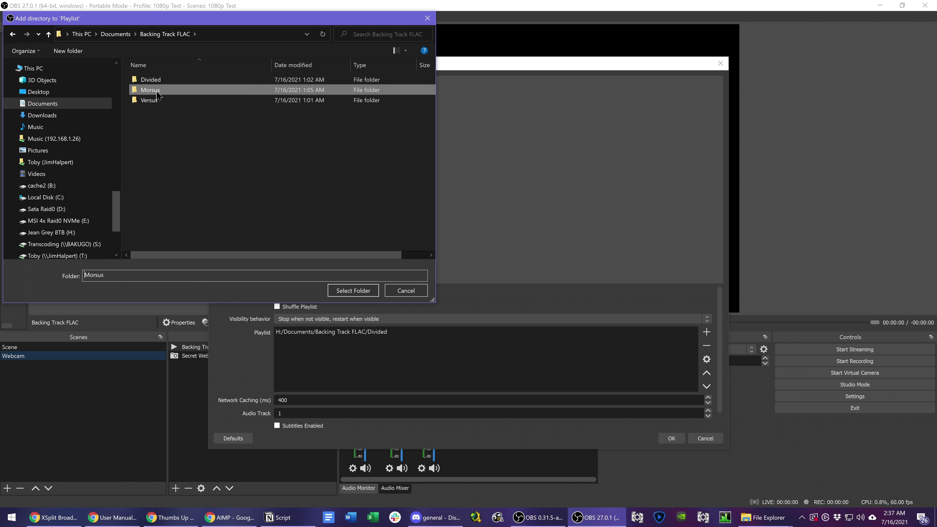
double_click(157, 92)
click(353, 290)
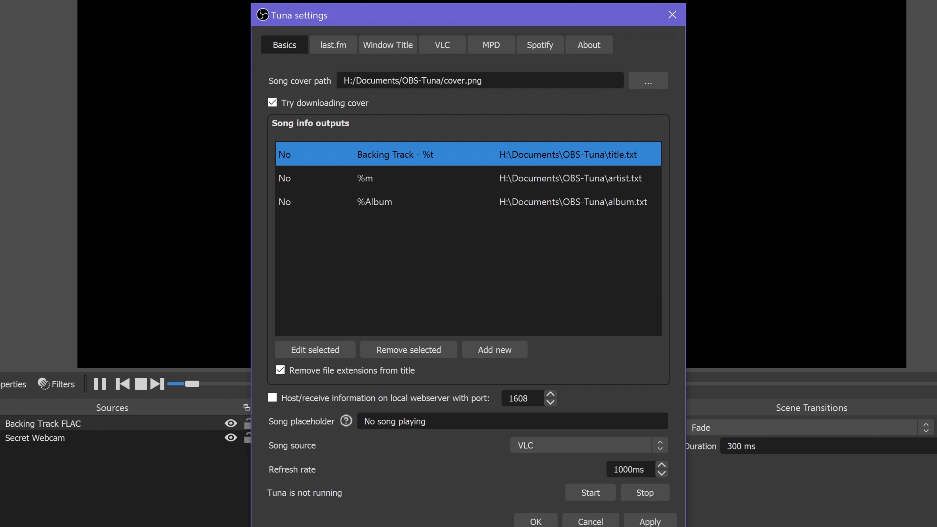
click(444, 44)
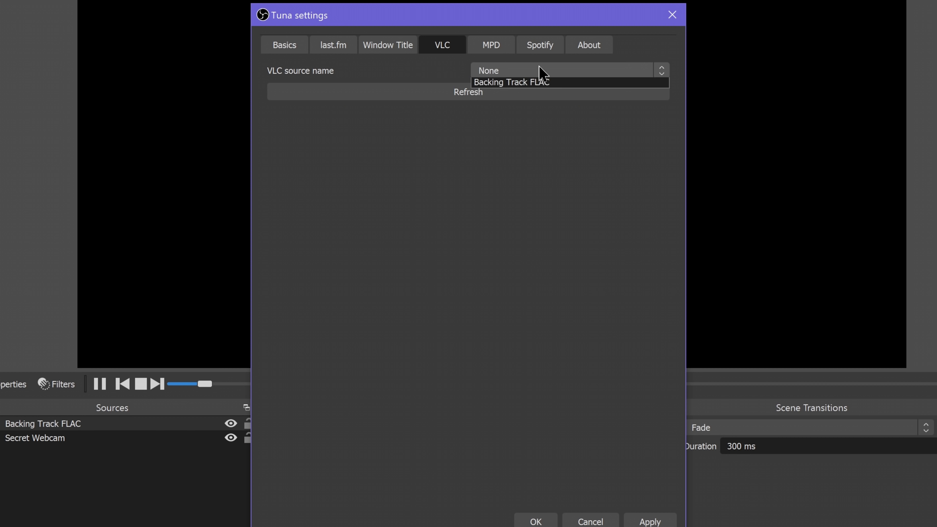
click(559, 95)
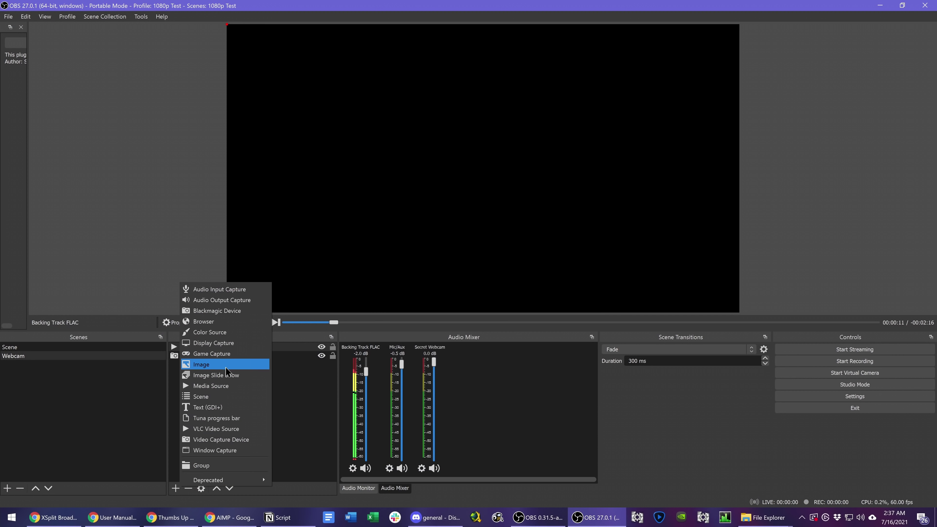
- Add a cover-art image source, set Track Playing text to VCR OSD Mono Regular, and shrink it
click(217, 363)
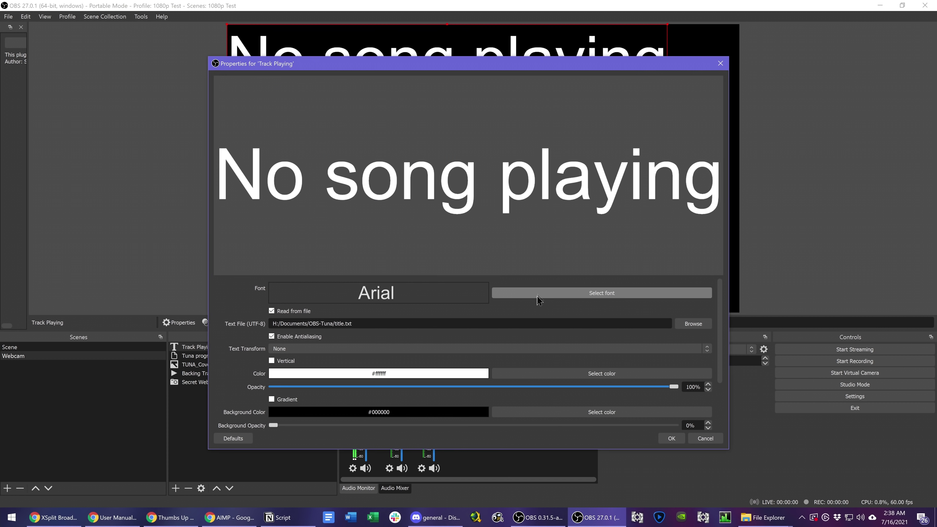
click(538, 294)
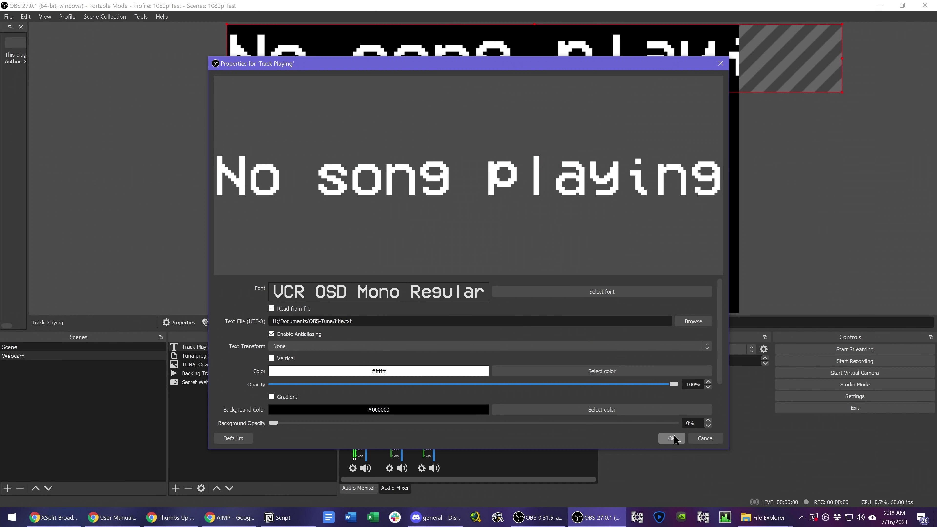
click(674, 438)
drag(228, 93, 687, 47)
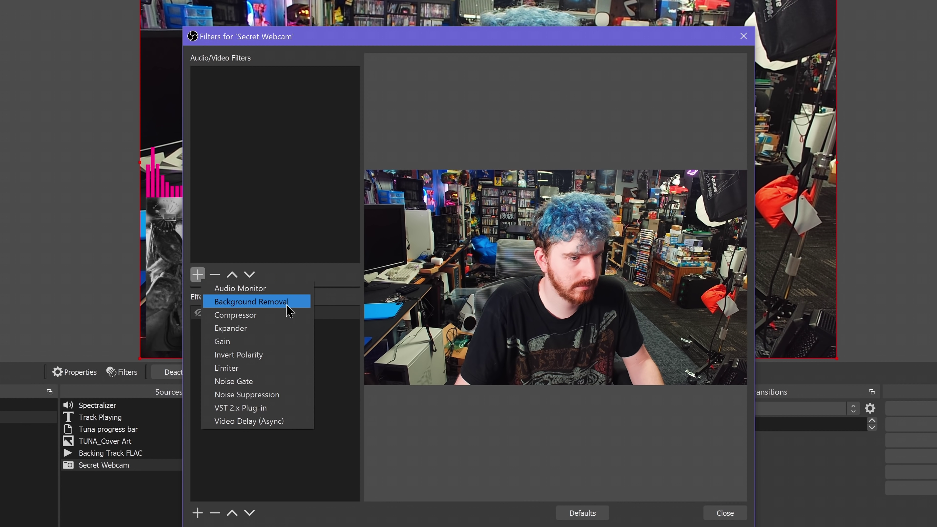
- Add a Background Removal filter with threshold 0.98 and the Selfie Segmentation model
click(287, 305)
click(439, 307)
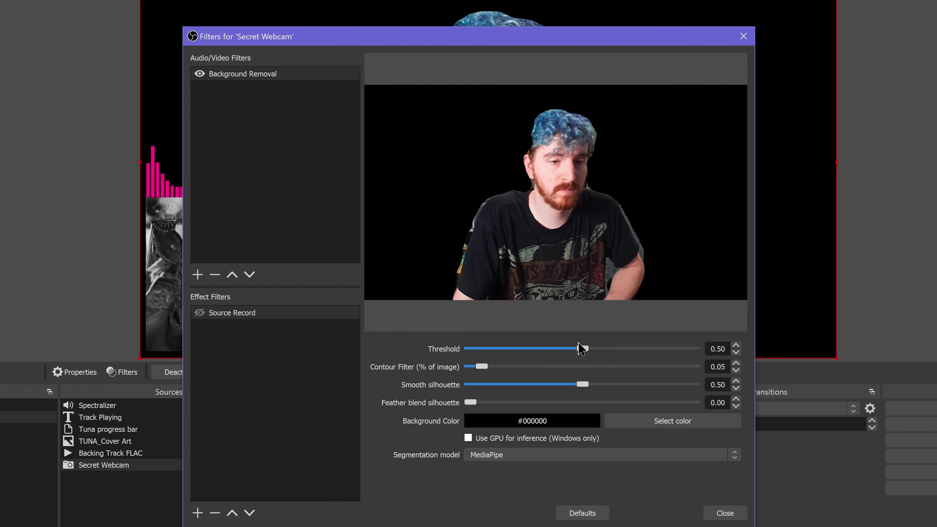
drag(679, 356, 700, 360)
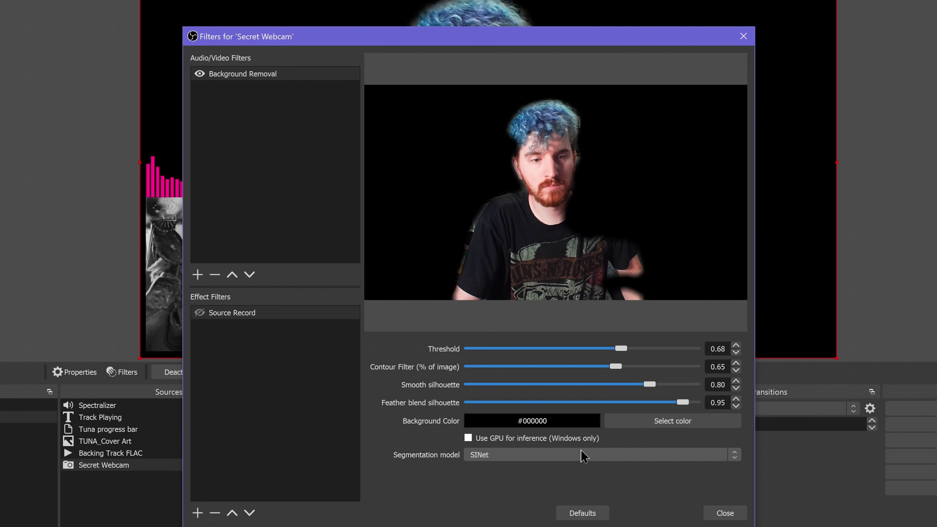
click(581, 450)
click(566, 471)
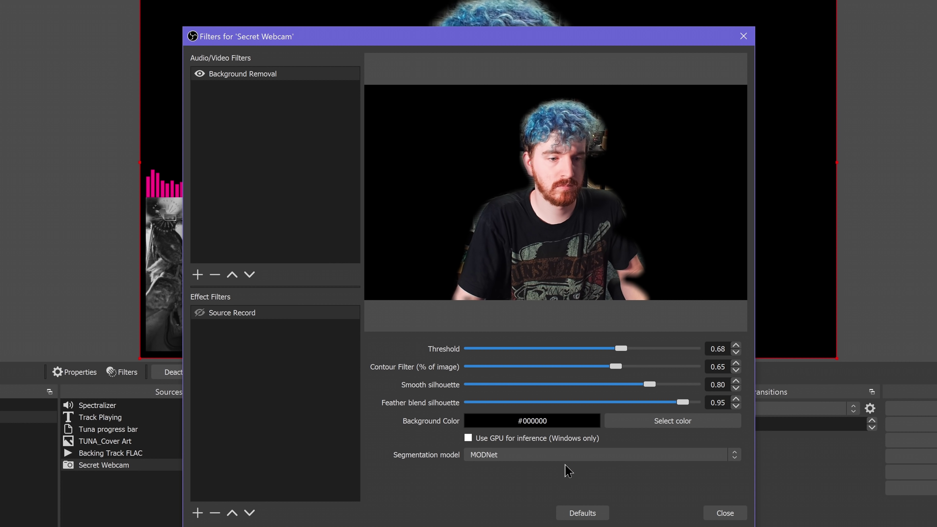
click(568, 457)
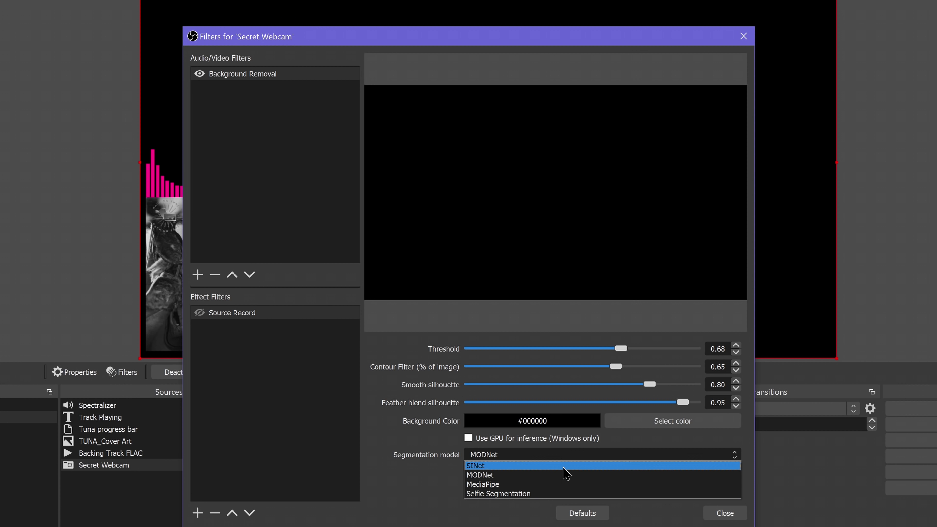
click(559, 495)
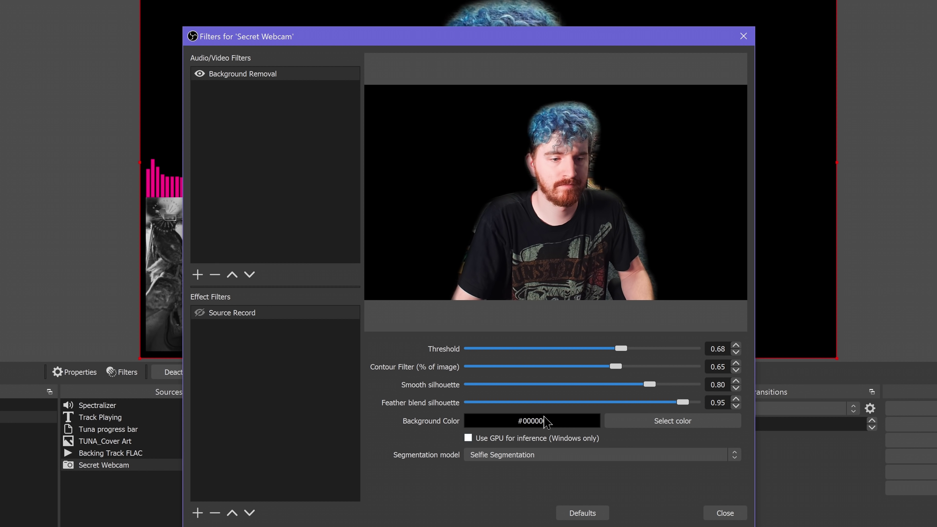
- Add a Color Key filter with Key Color Type set to Custom Color
click(197, 513)
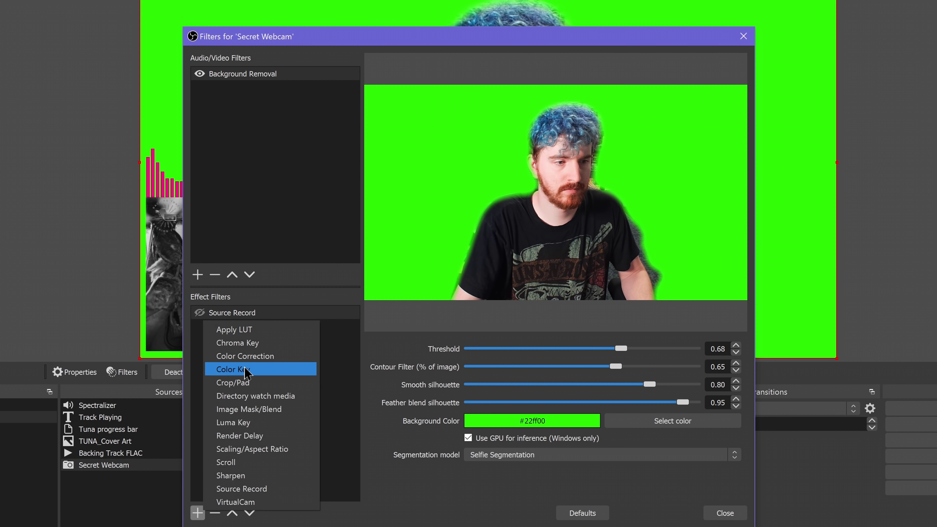
click(310, 372)
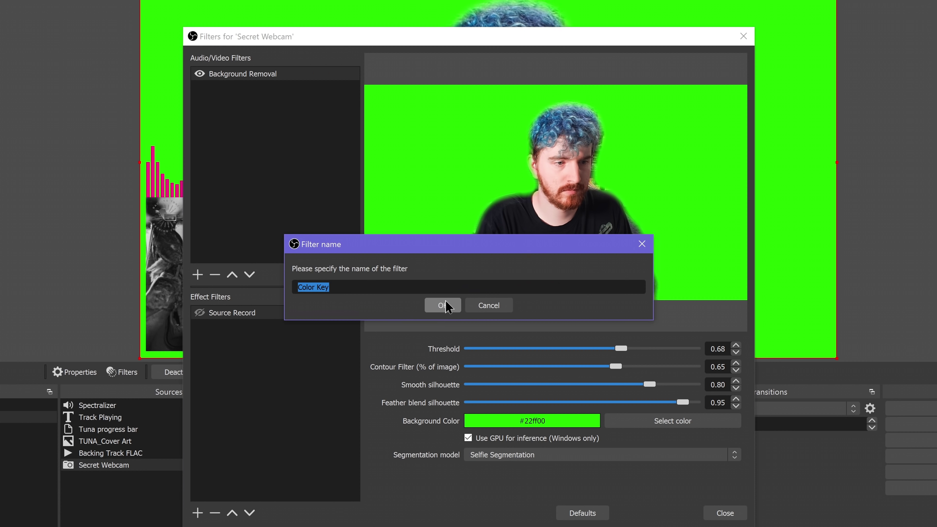
click(443, 305)
click(508, 349)
click(510, 349)
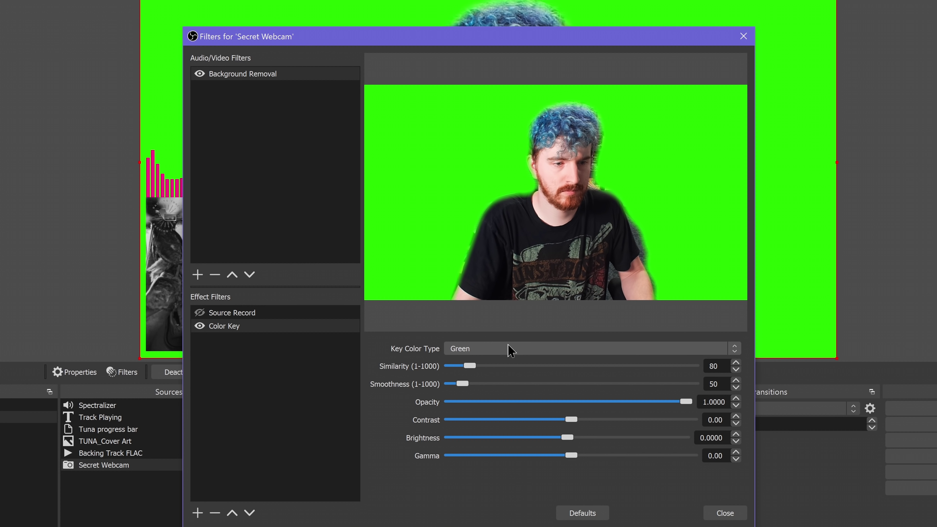
click(493, 350)
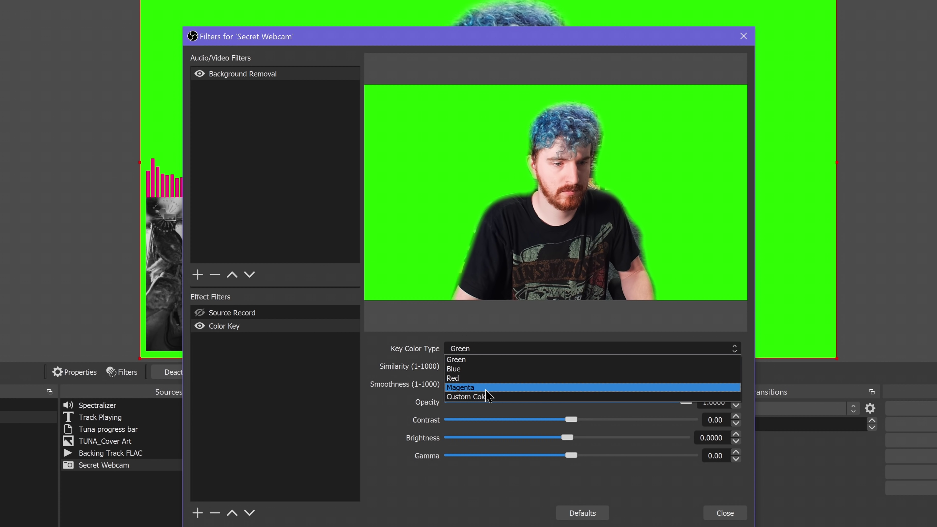
click(486, 397)
click(727, 513)
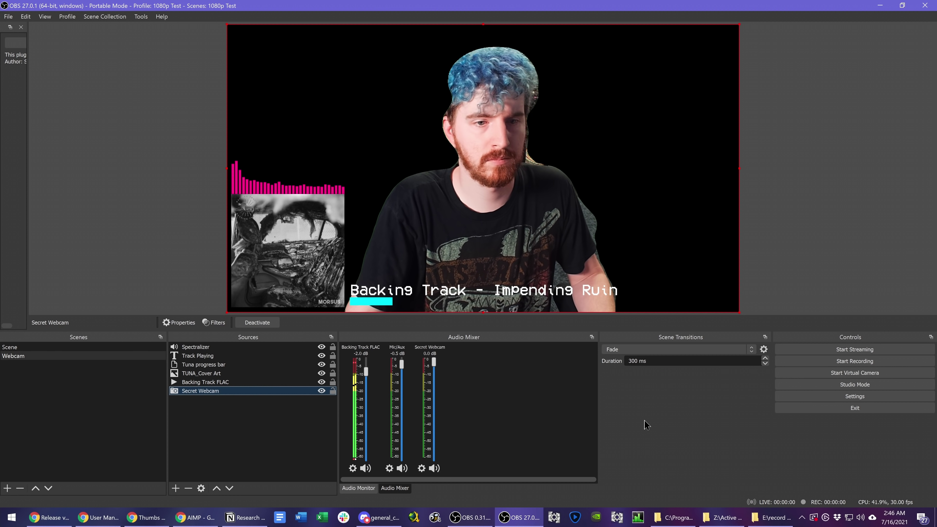
- Move Secret Webcam up to the top of the source list
click(217, 488)
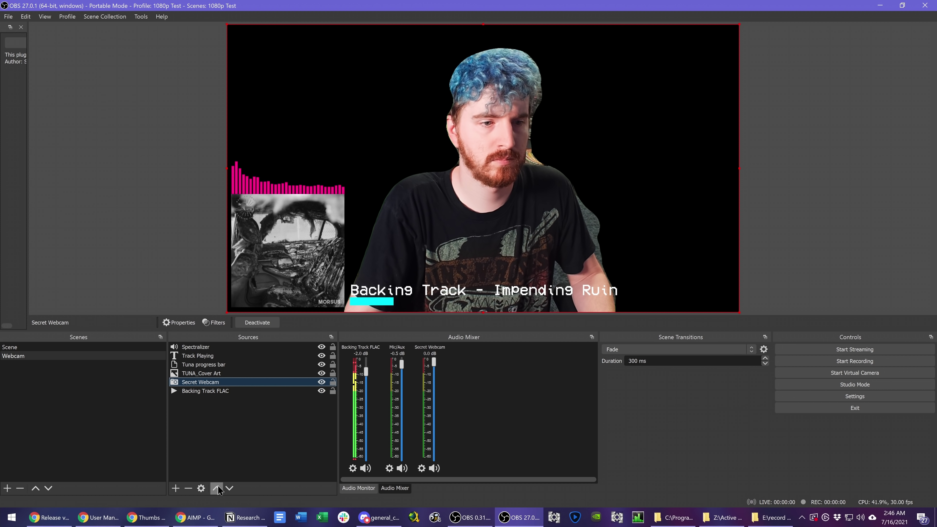
click(217, 489)
click(217, 488)
click(217, 489)
click(217, 489)
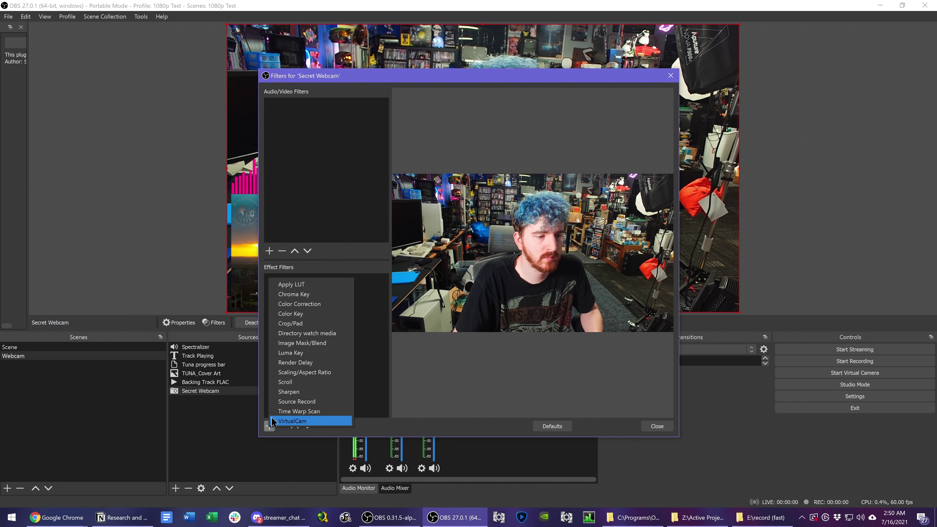
- Add a Time Warp Scan filter with 9000 ms scan duration and a magenta scan line
click(295, 412)
click(449, 273)
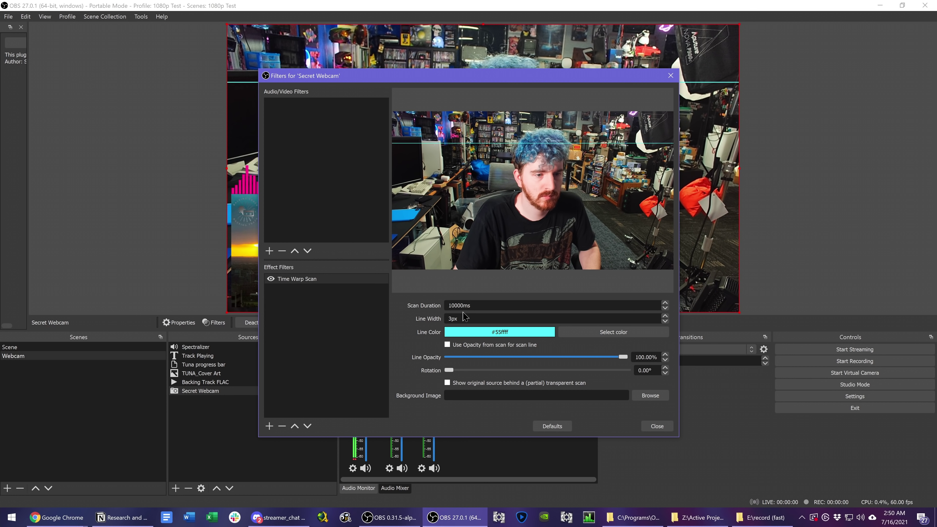
text(9)
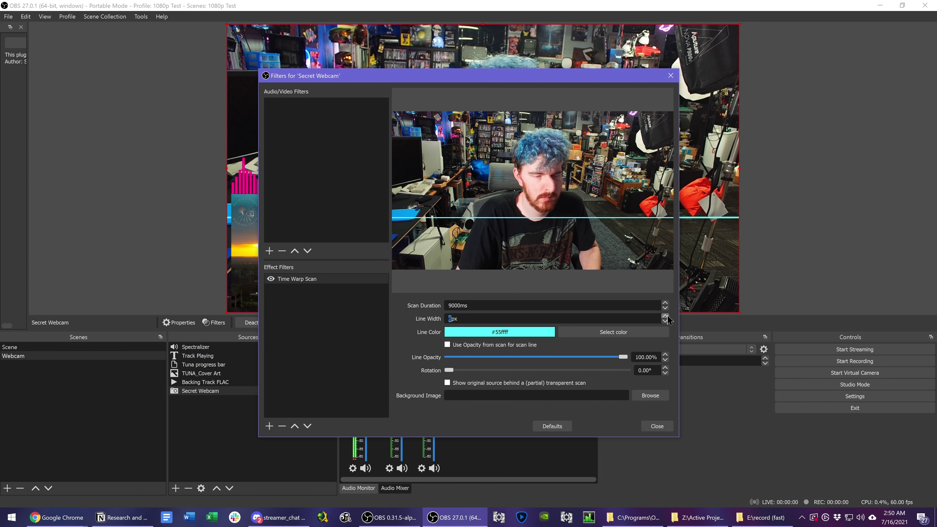
scroll(666, 318, up, 8)
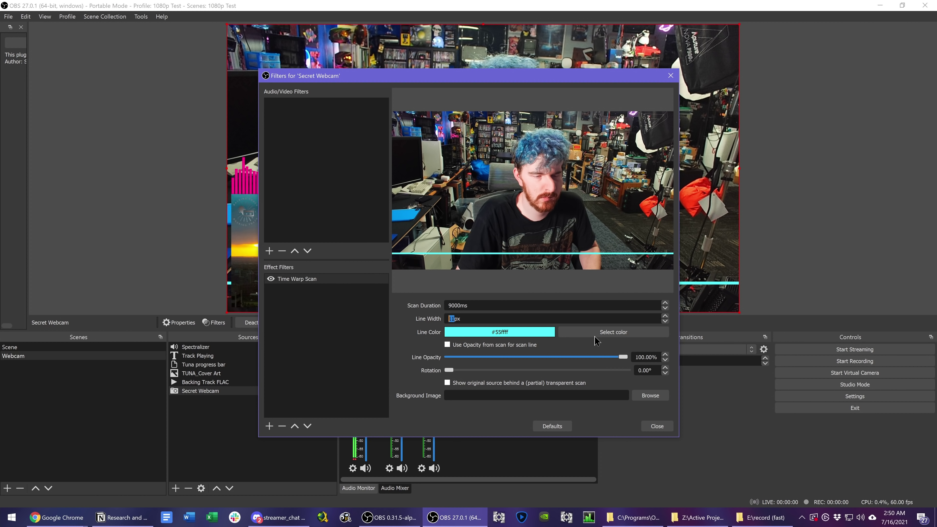
click(601, 332)
drag(506, 230, 484, 173)
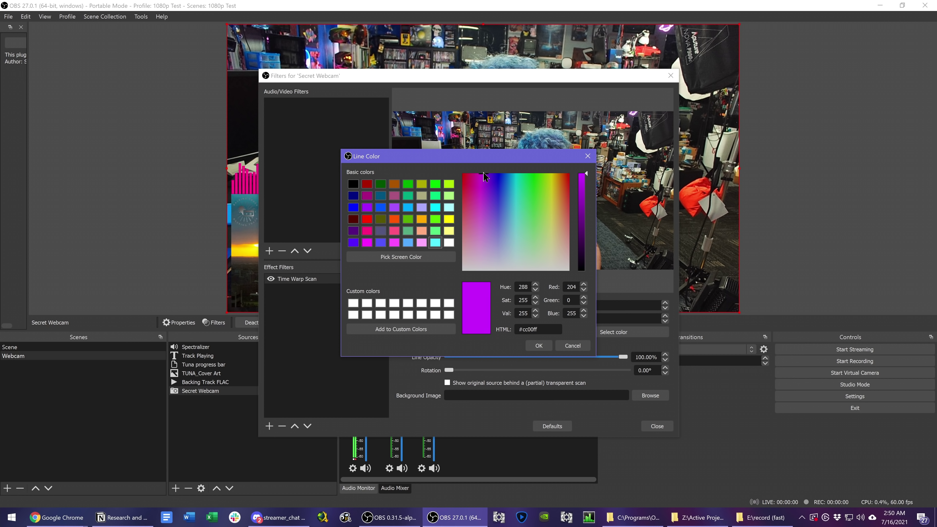
click(540, 346)
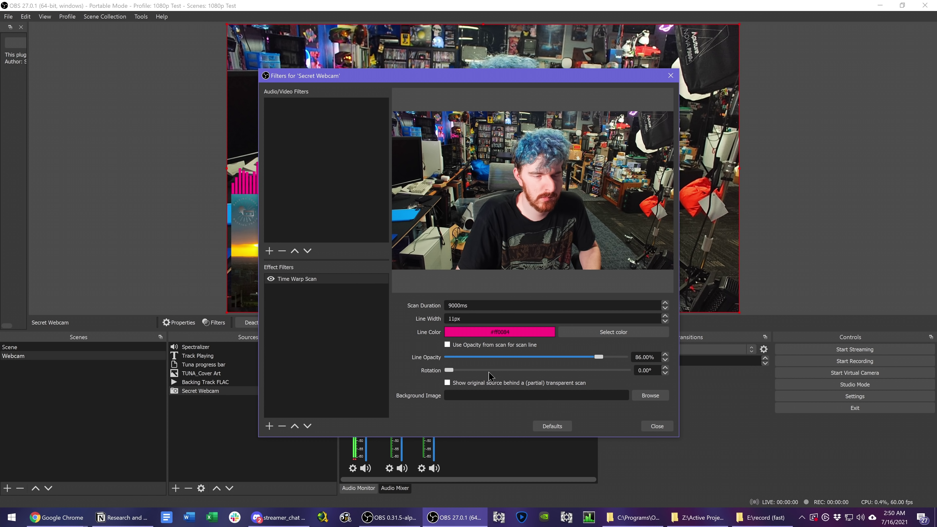
- Rotate the scan line to about 23° and restart the Time Warp Scan effect
click(271, 279)
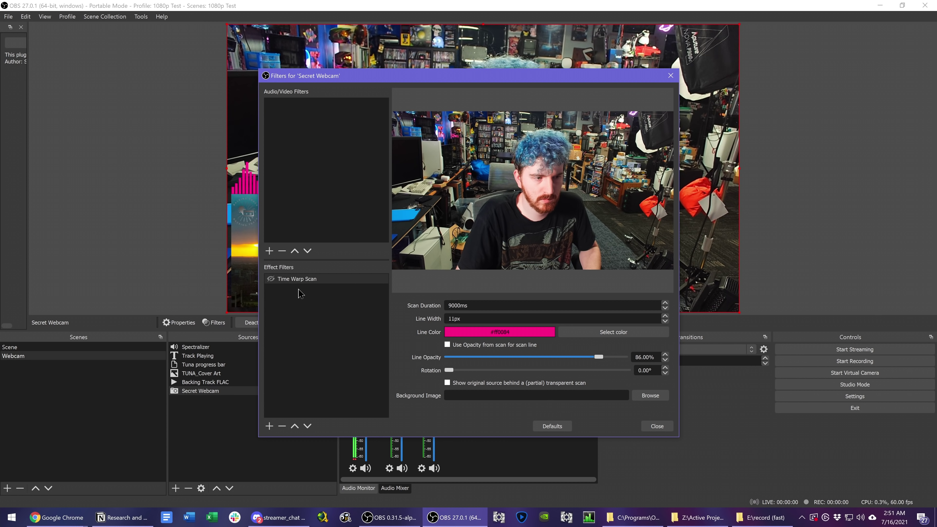
click(270, 279)
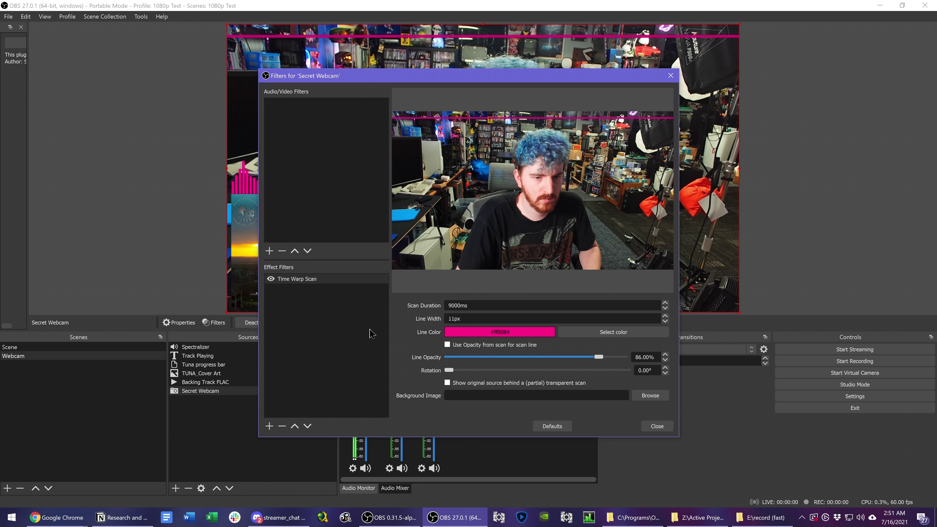
drag(449, 370, 459, 371)
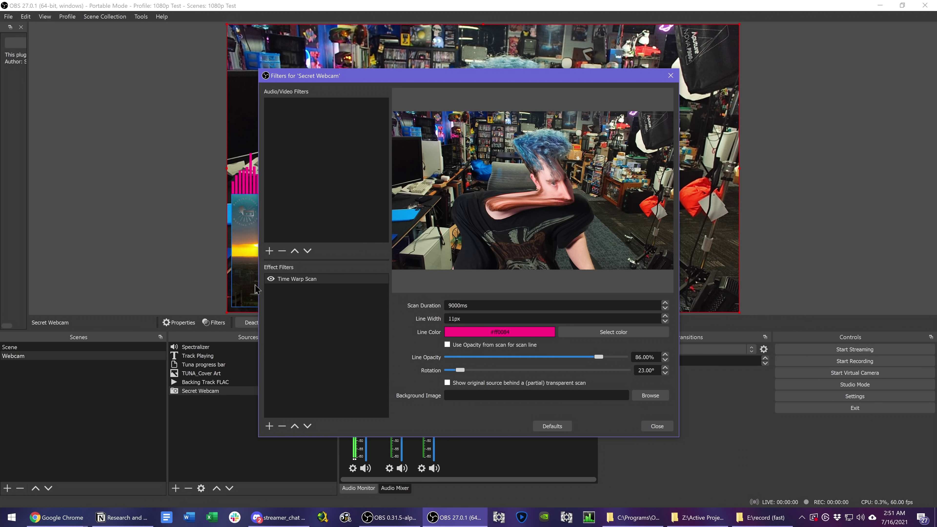
click(271, 280)
click(271, 279)
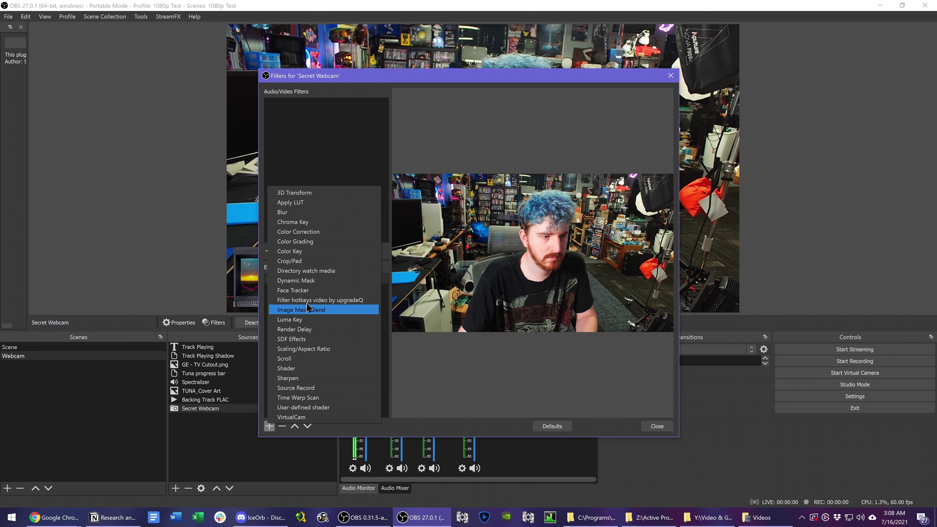
- Add a Face Tracker effect filter to Secret Webcam, keeping its default name
click(360, 294)
click(450, 274)
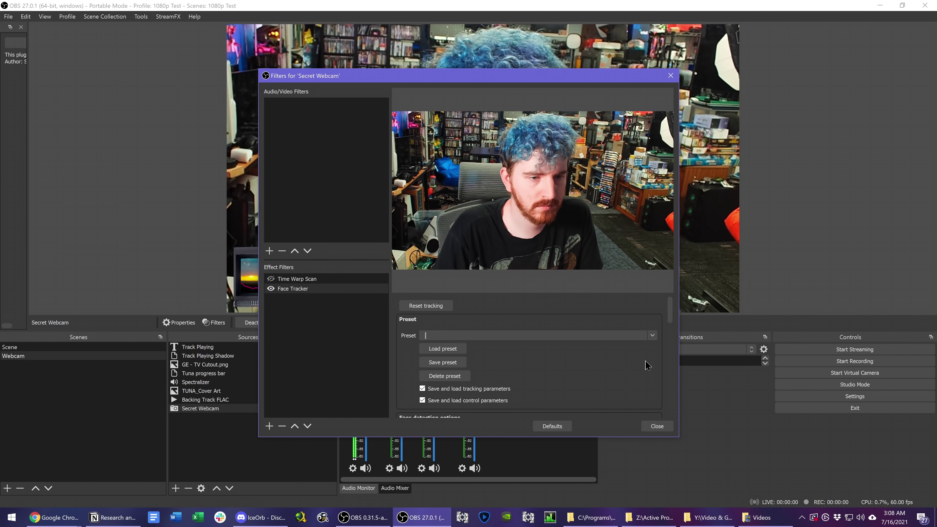
- Adjust Face Tracker's tracking target settings, entering values 0.25 and 0.15 in its fields
scroll(645, 365, down, 3)
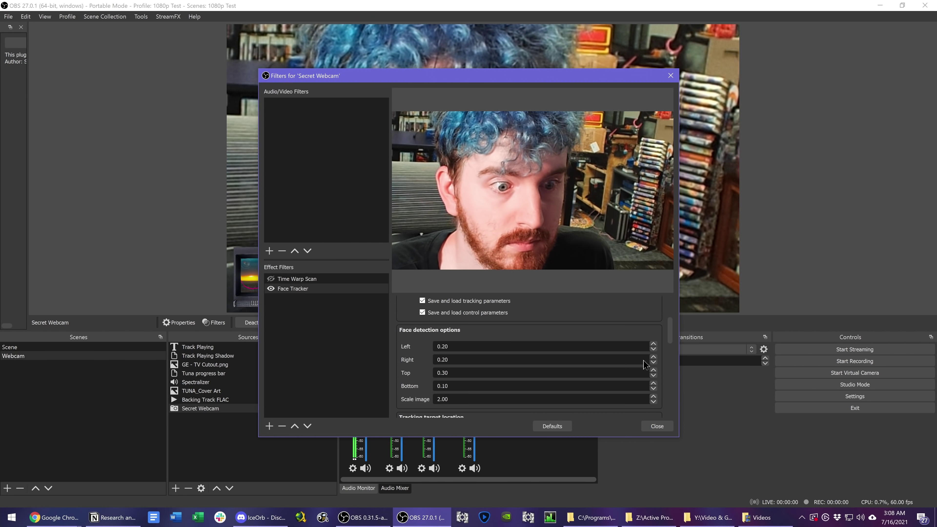
scroll(433, 374, down, 1)
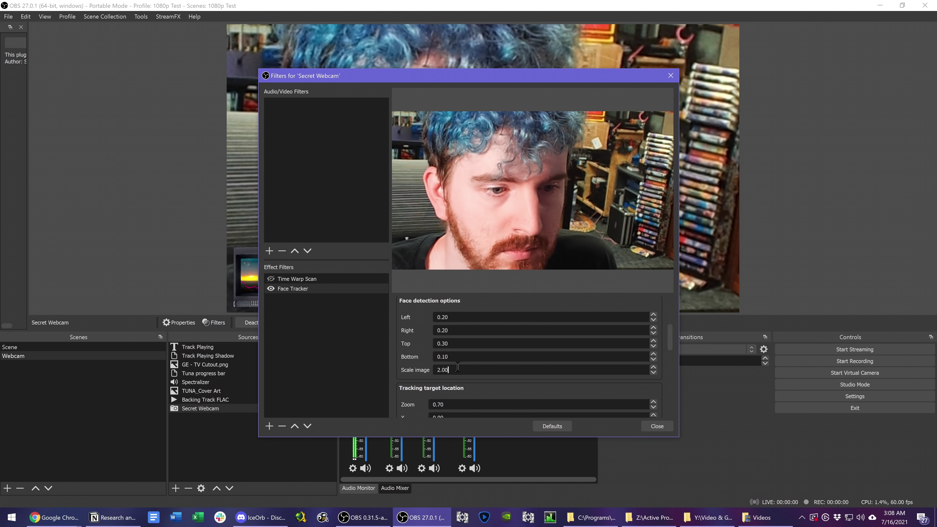
text(0.25)
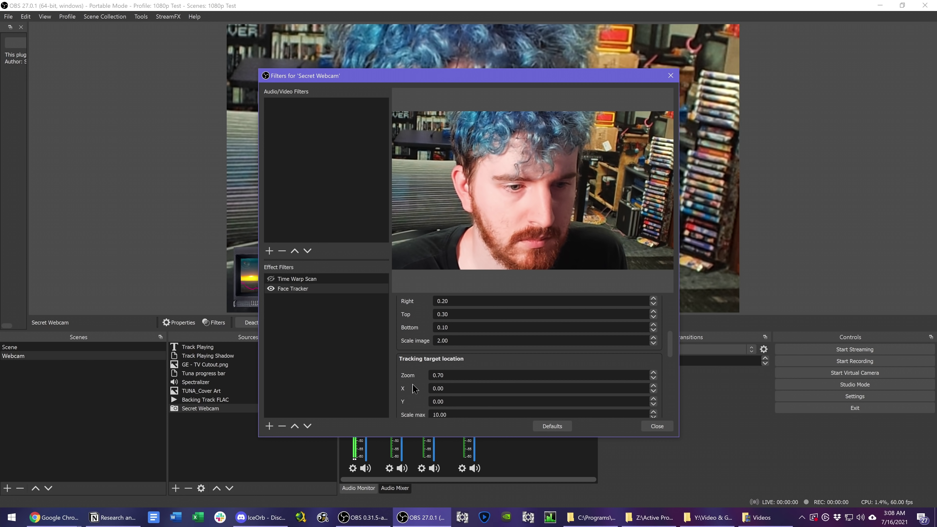
scroll(480, 381, down, 1)
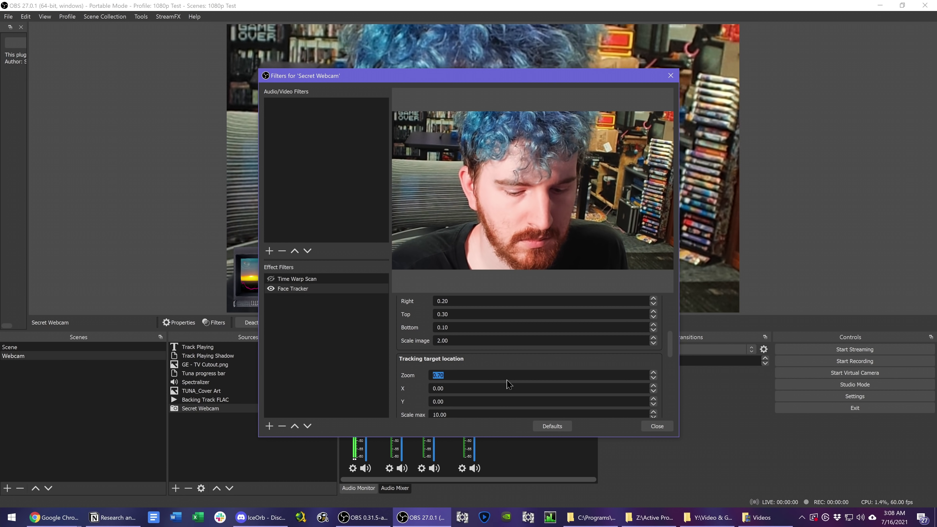
text(0.15)
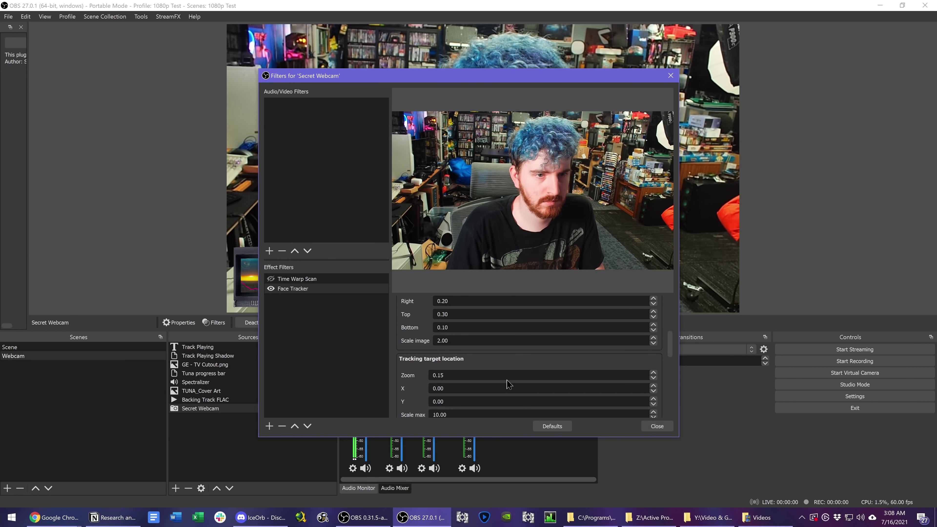
scroll(434, 390, down, 2)
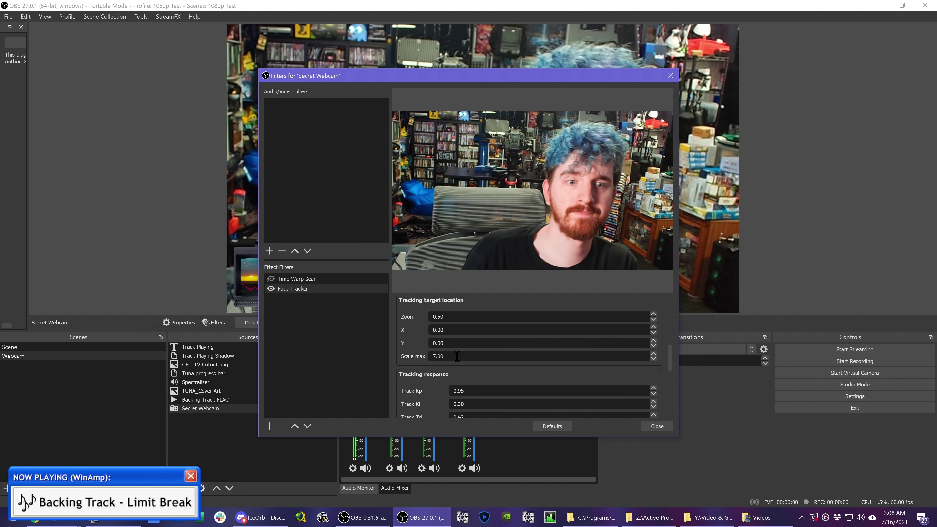
- Close Secret Webcam's filter settings window after checking the face-detection results
click(662, 429)
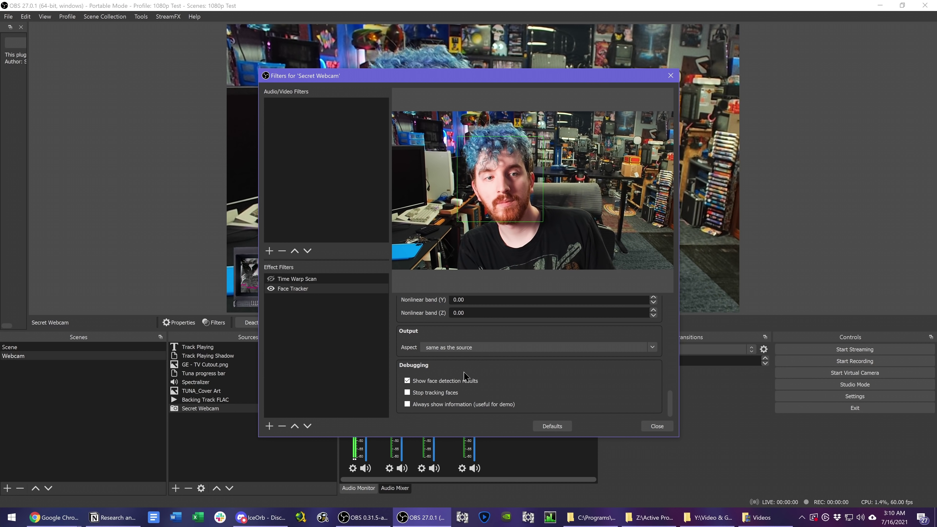
click(657, 427)
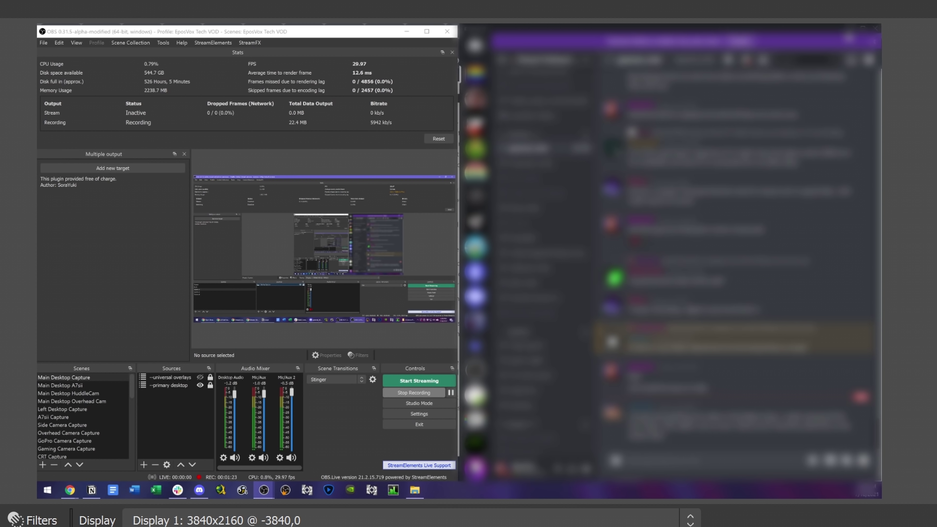
- Switch over to the Discord window with Alt+Tab
key(alt+Tab)
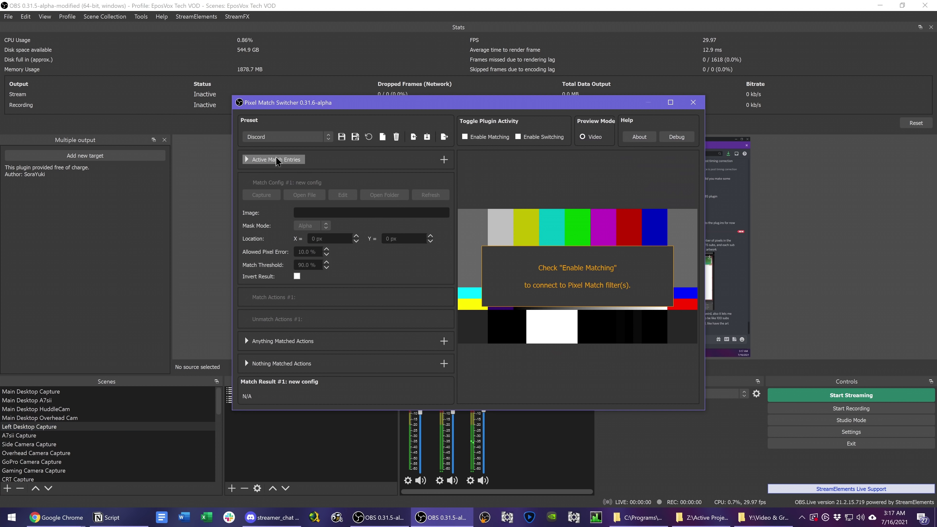
- Enable matching in the Pixel Match Switcher and move its window out of the way
click(465, 137)
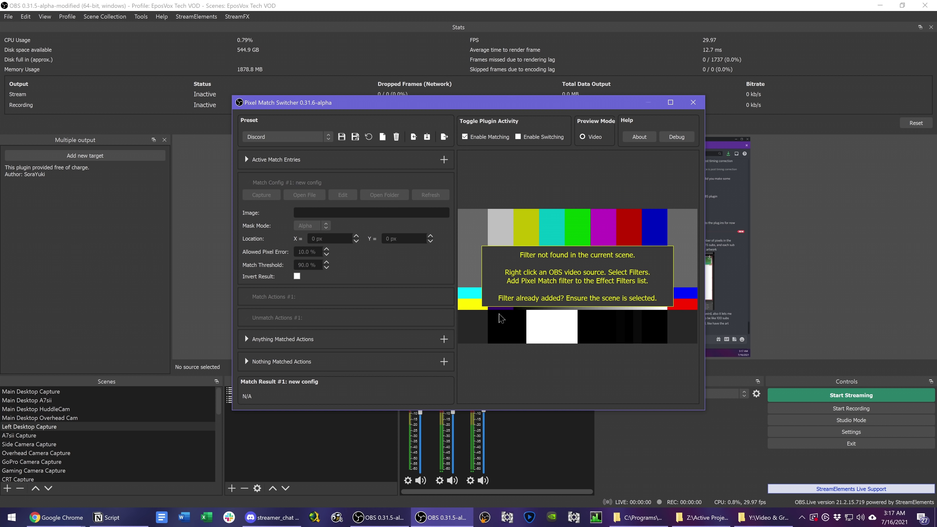
drag(397, 103, 575, 59)
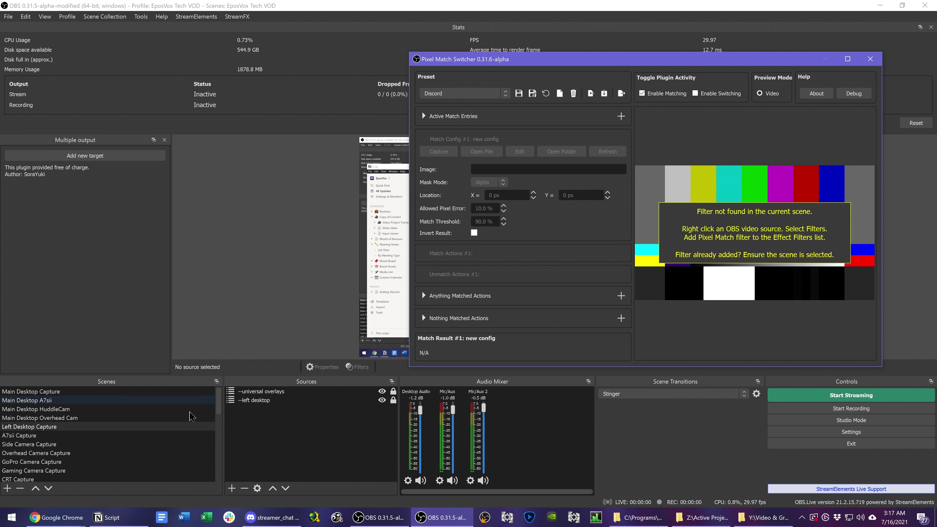
right_click(123, 429)
click(259, 401)
- Add a Pixel Match Filter named 'Discord Match' to the --left desktop source
right_click(260, 401)
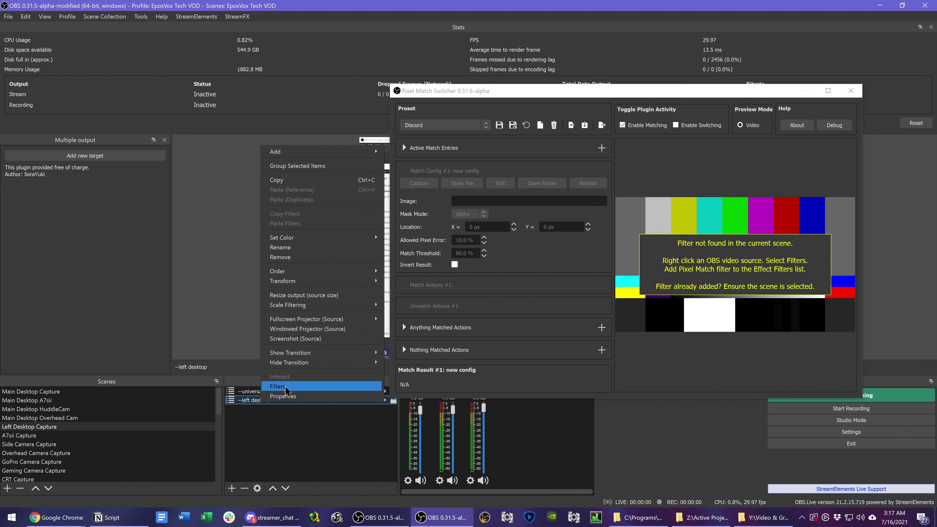
click(336, 379)
click(269, 427)
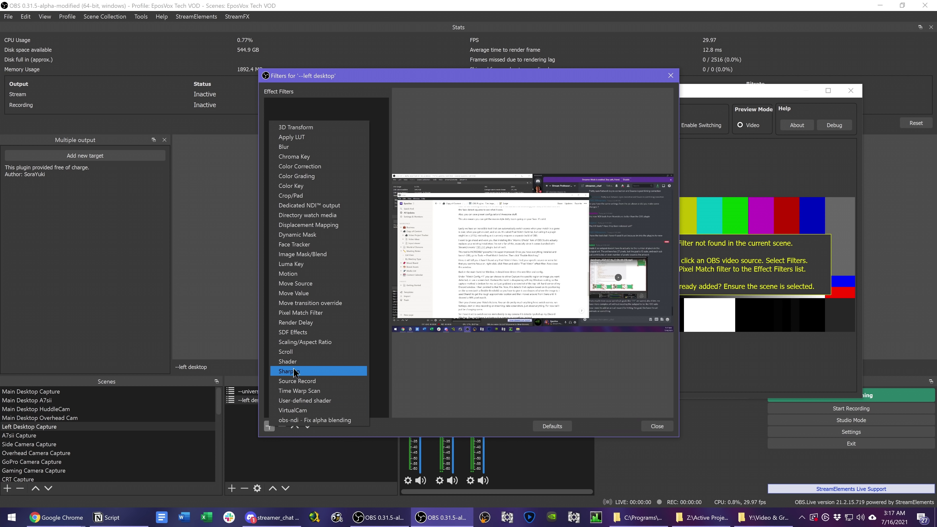
click(312, 314)
text(Discord)
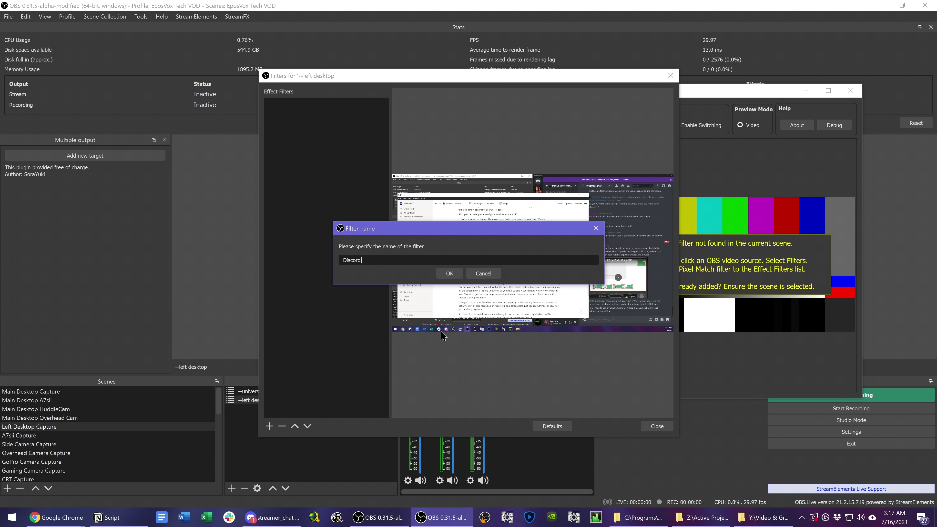
text( Match)
key(Return)
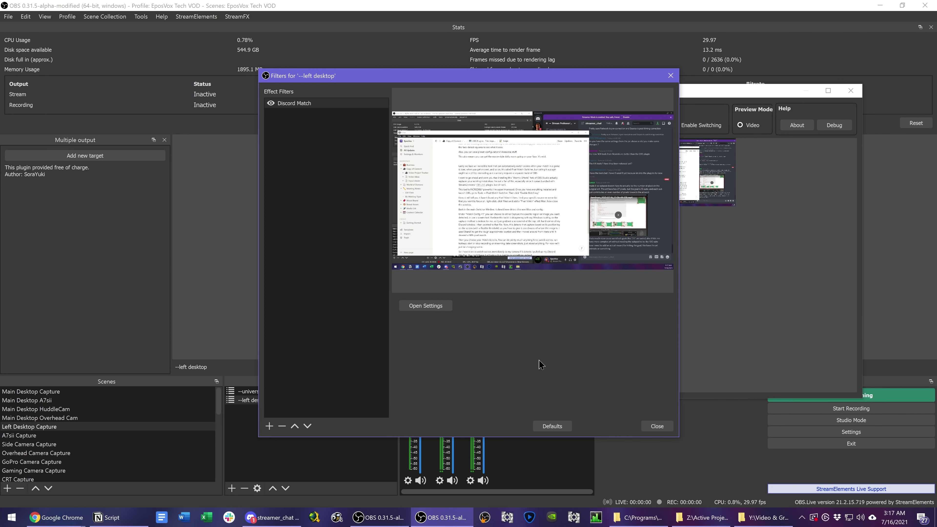
click(657, 427)
drag(619, 93, 470, 110)
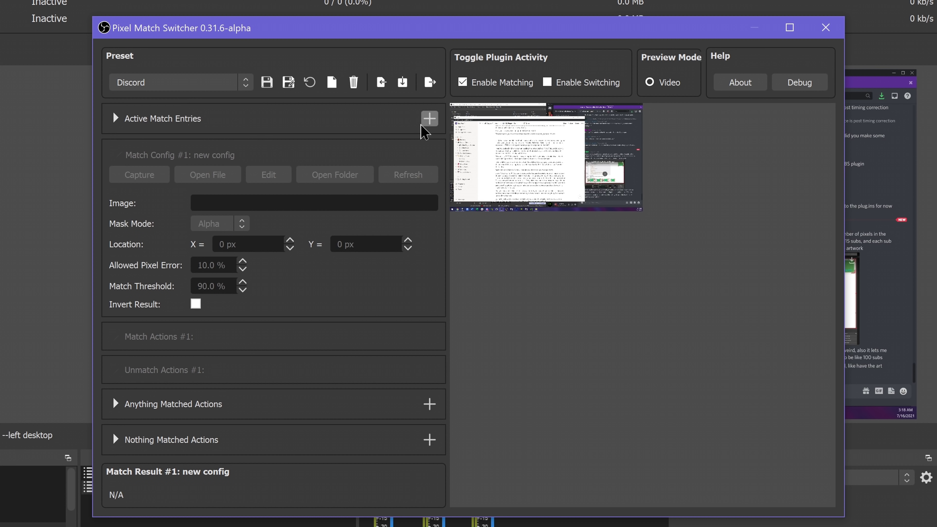
- Add a new match entry to the Discord preset and expand its Match Config
click(429, 118)
click(116, 119)
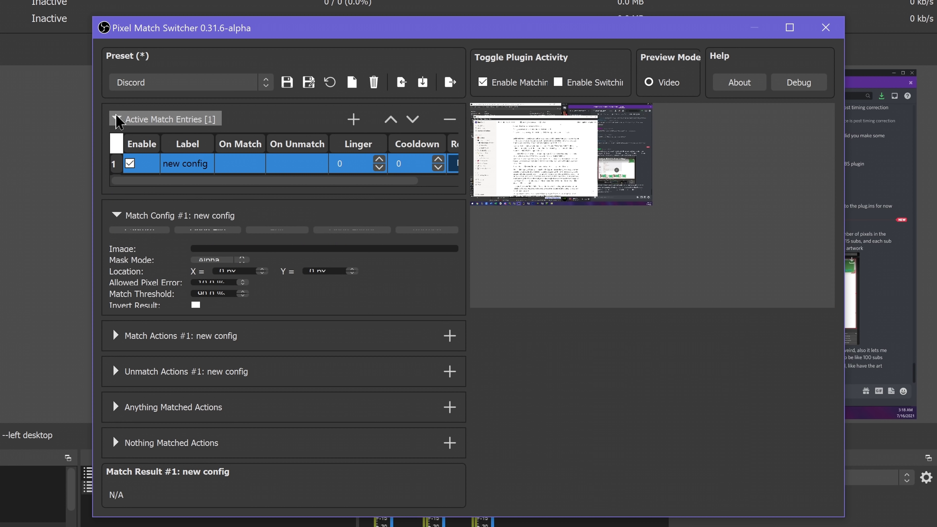
click(191, 164)
click(174, 218)
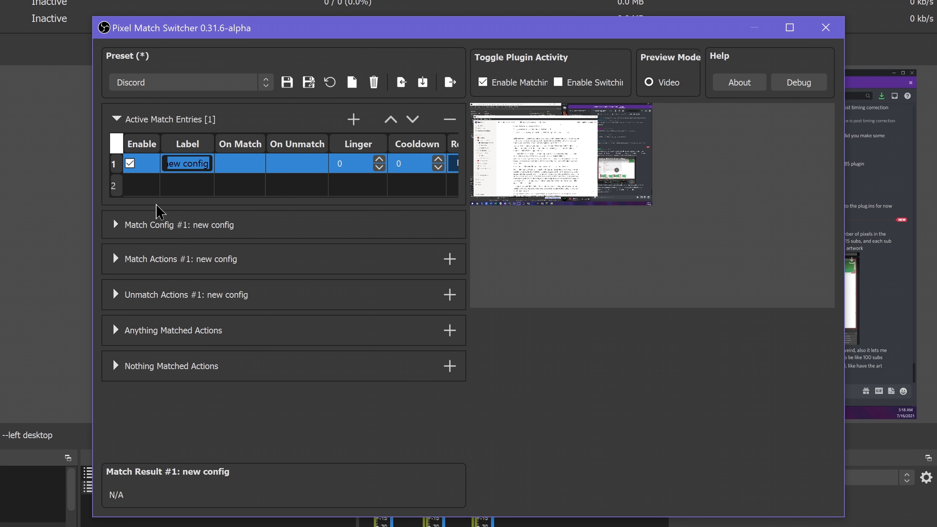
click(177, 225)
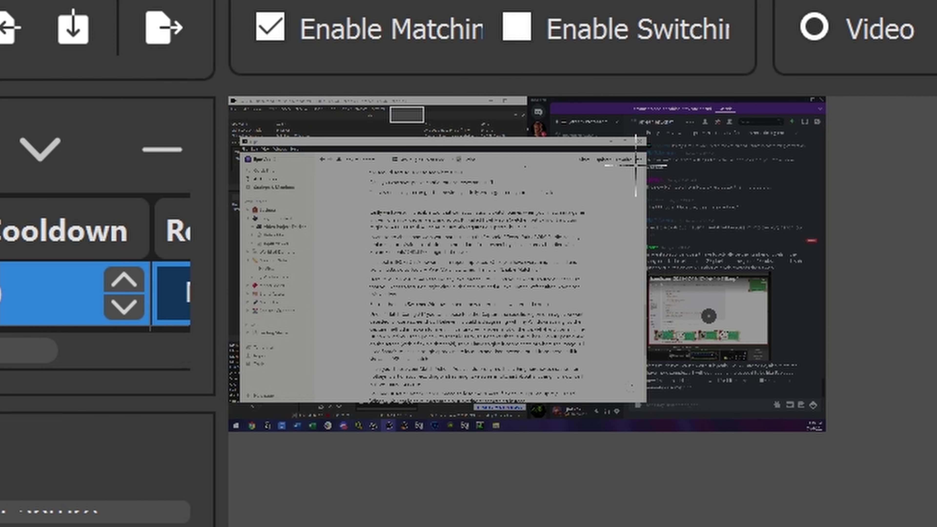
- Outline the match region in the preview and load Discord.png as the match image
drag(391, 107, 854, 356)
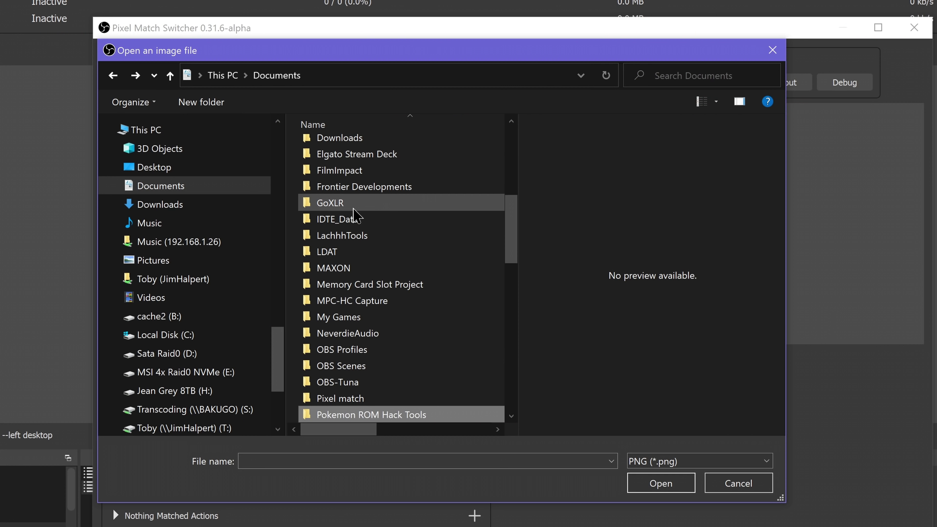
double_click(360, 399)
double_click(424, 161)
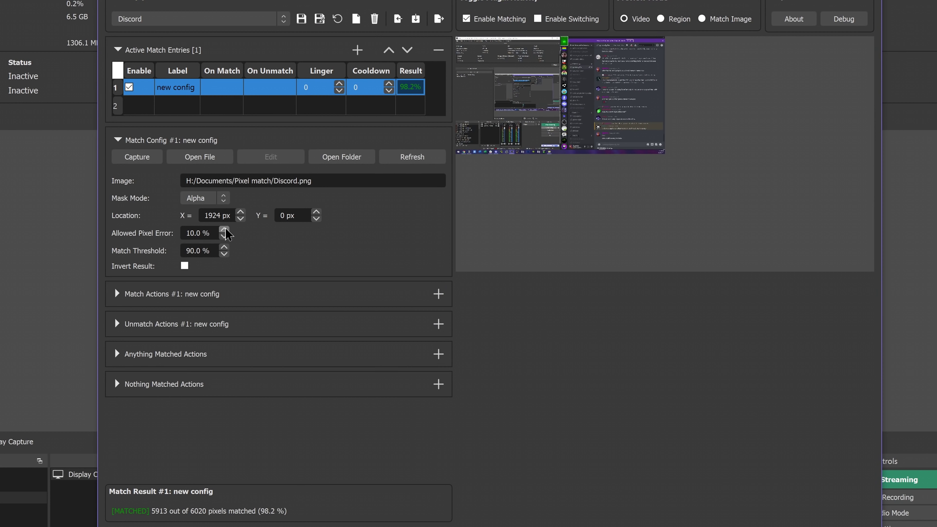
- Test X offsets from 1923 to 1927 px and settle the Discord match at 1924 px (98.2%)
click(240, 212)
click(241, 212)
click(241, 211)
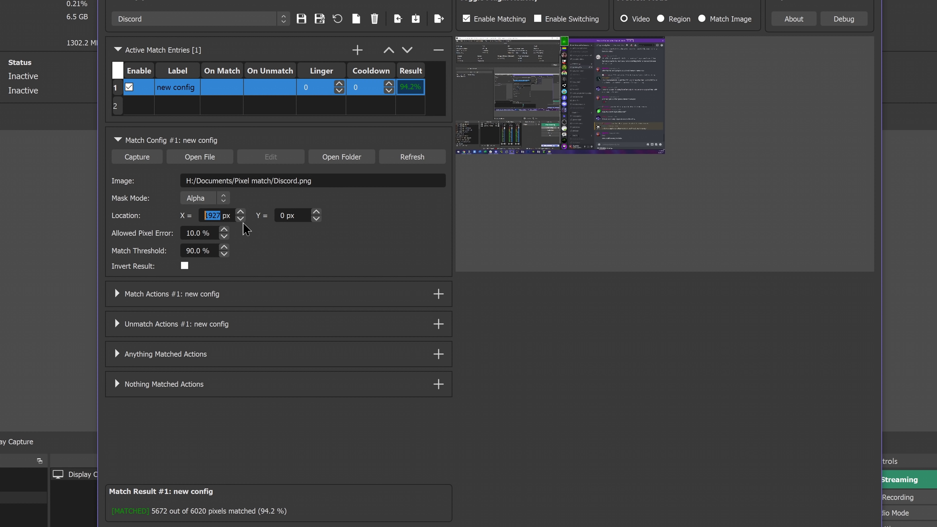
click(241, 218)
click(240, 219)
click(241, 218)
click(241, 219)
click(242, 212)
click(242, 212)
click(241, 218)
click(225, 89)
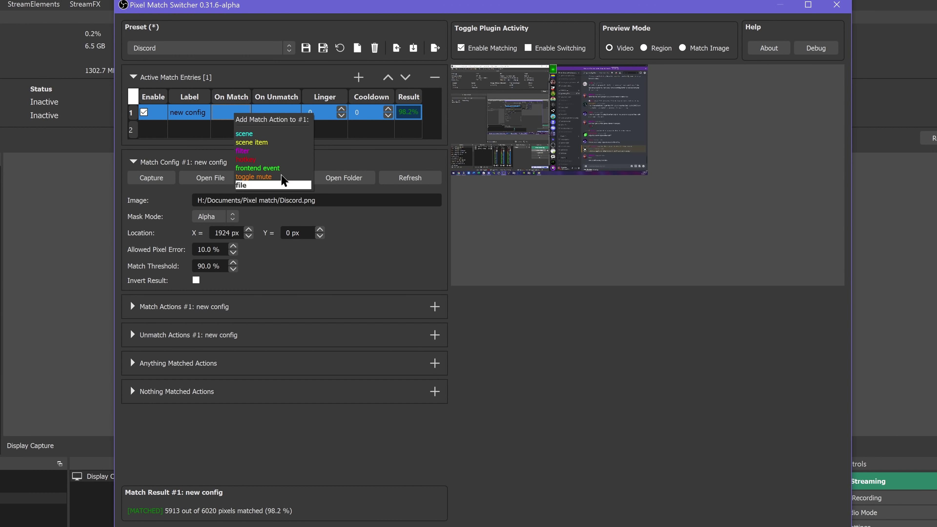
- Make 'filter' the on-match action and add a Blur filter to Display Capture
click(275, 151)
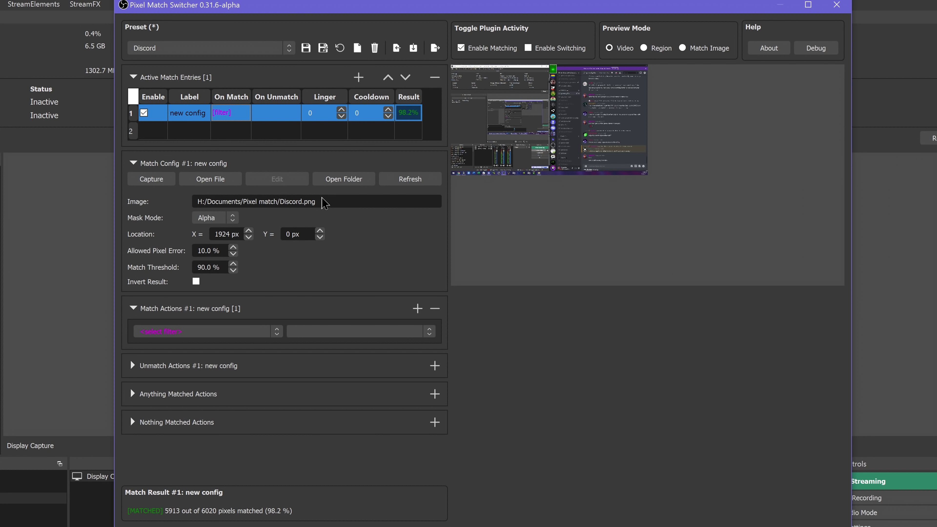
click(102, 477)
right_click(120, 477)
click(140, 455)
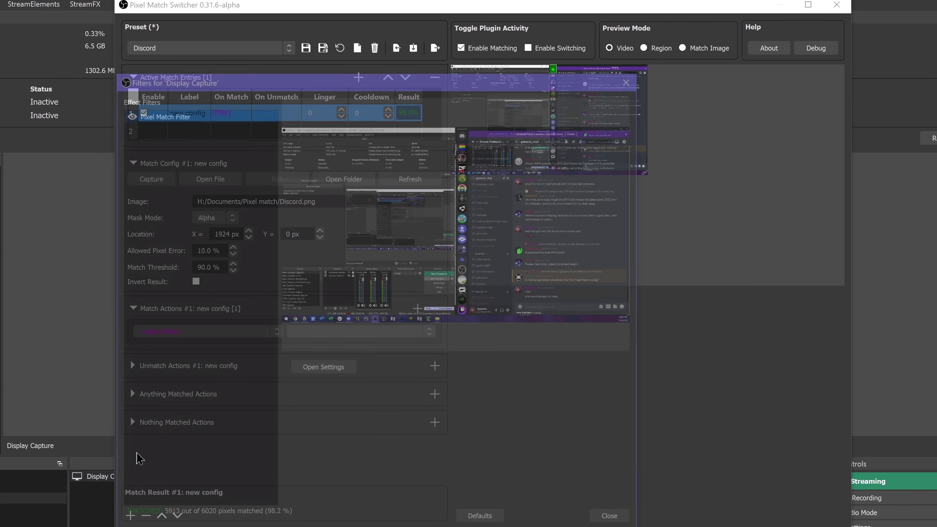
click(125, 520)
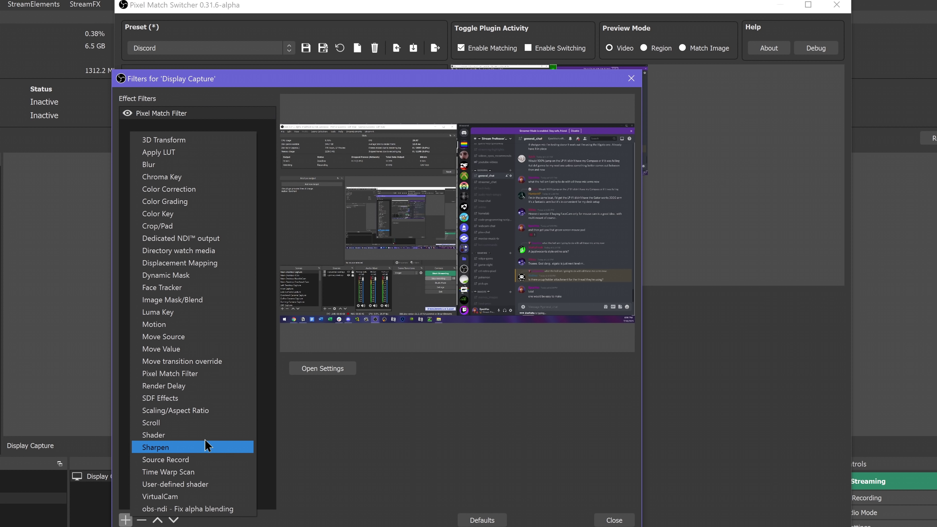
click(169, 163)
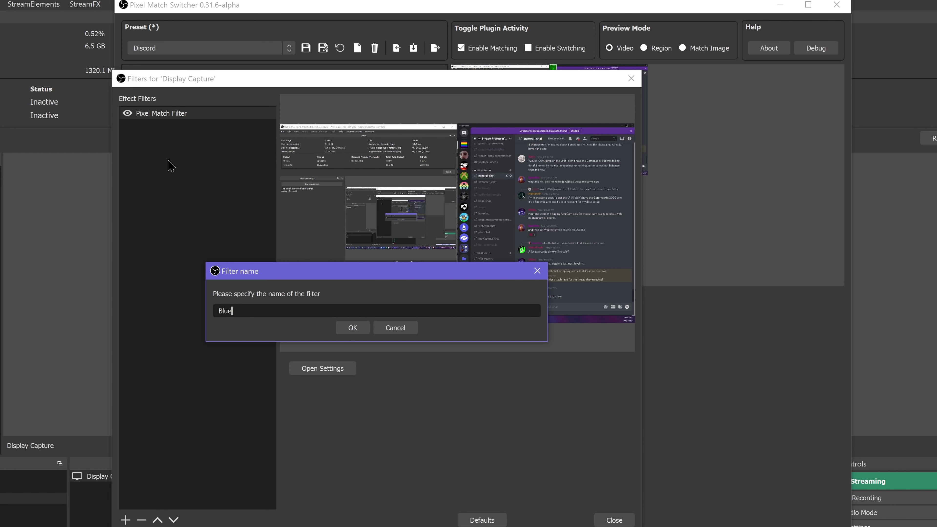
- Name the blur 'Blur Discord' and set it to Gaussian with size 43
key(BackSpace)
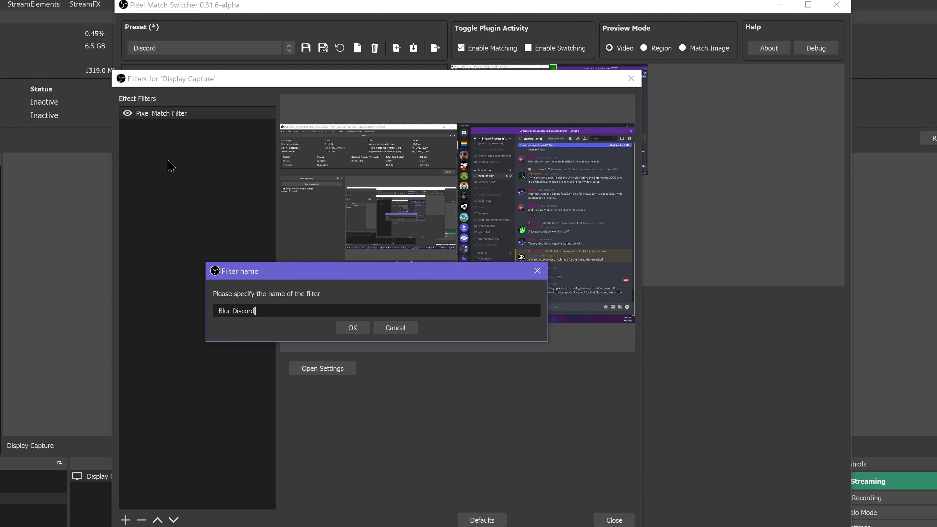
click(352, 328)
click(424, 368)
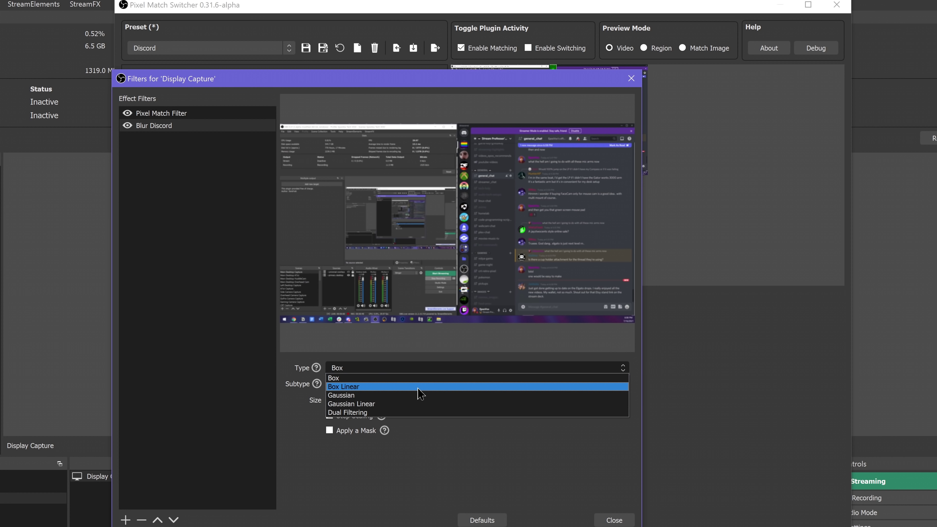
click(418, 396)
drag(342, 405, 415, 406)
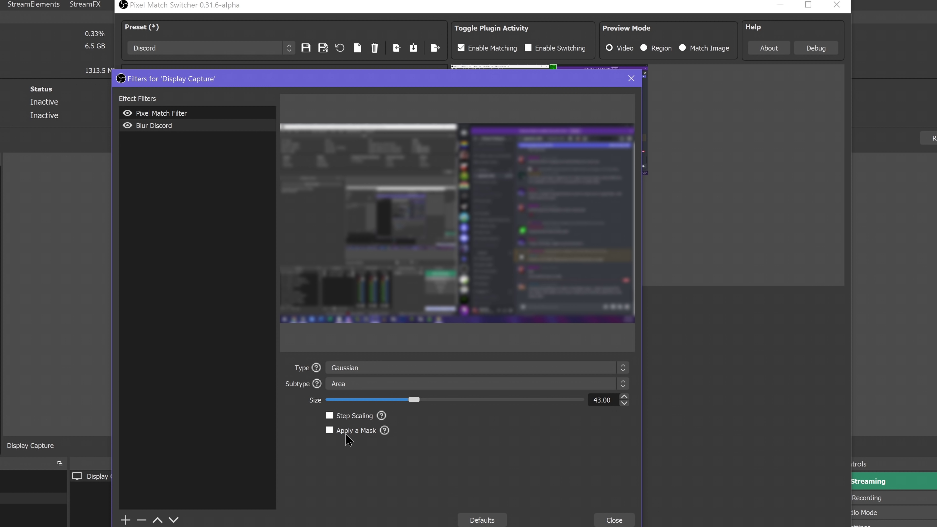
- Mask the blur to the right half with Left Edge 50 and feathering, and hide the filter
click(329, 430)
drag(348, 466, 458, 468)
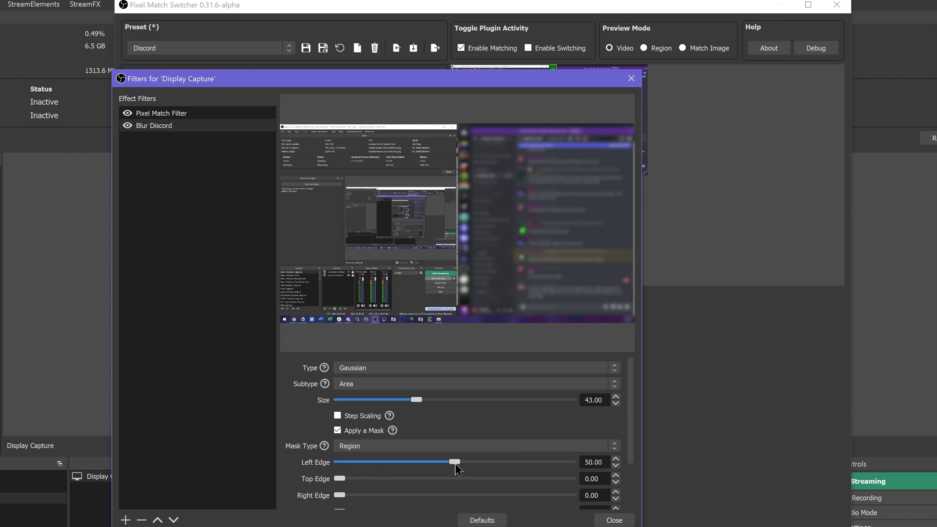
scroll(351, 506, down, 3)
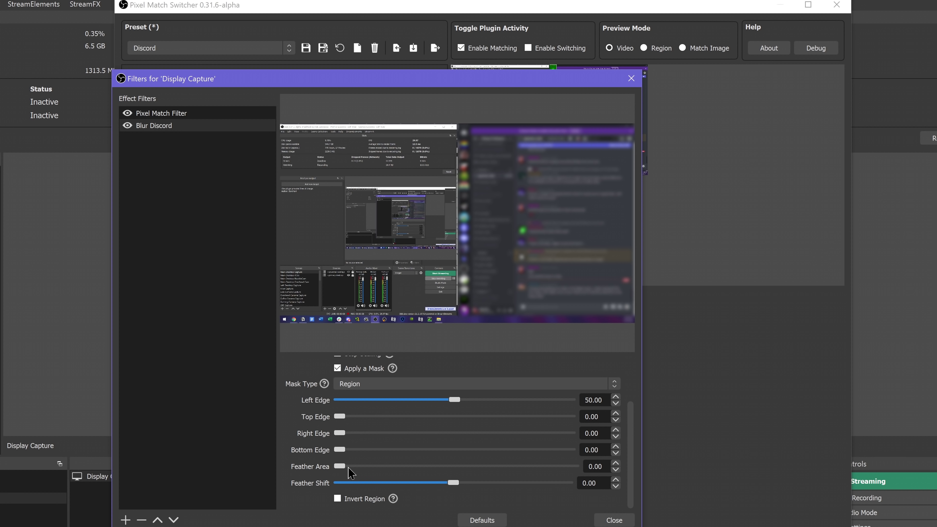
drag(340, 467, 364, 471)
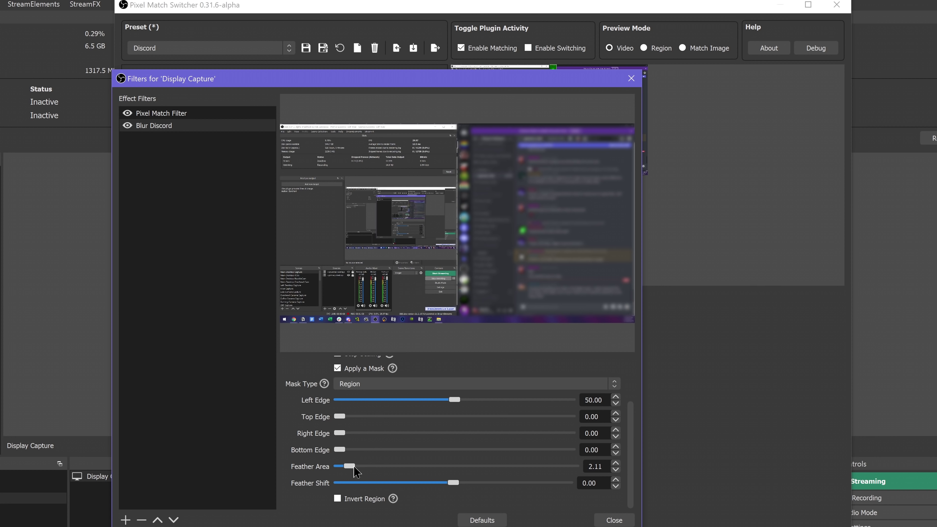
click(128, 126)
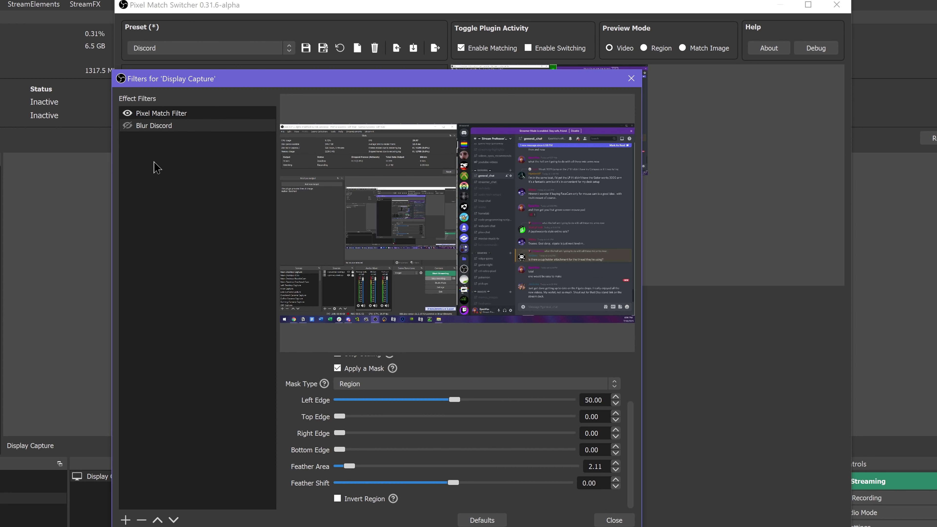
click(614, 521)
click(237, 329)
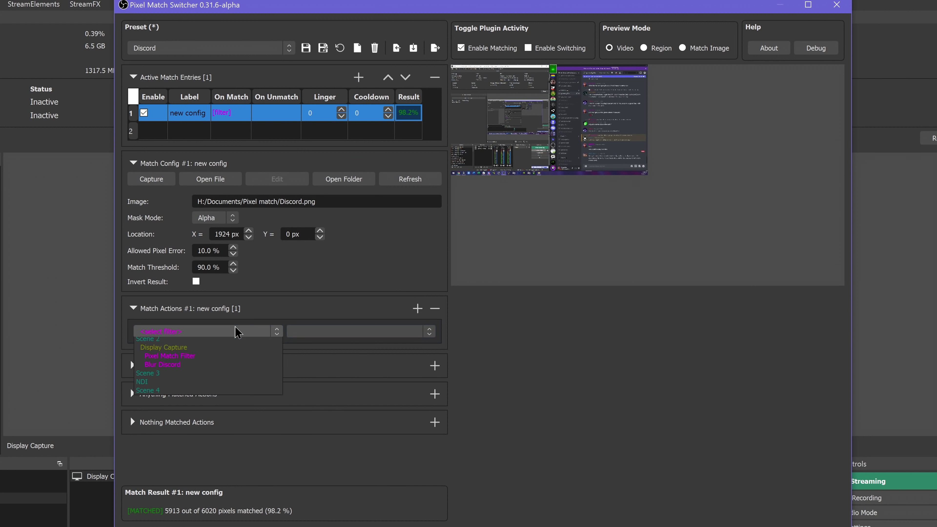
- Set the match to toggle Blur Discord, save the preset, and test it by switching windows
click(162, 384)
key(Escape)
click(347, 315)
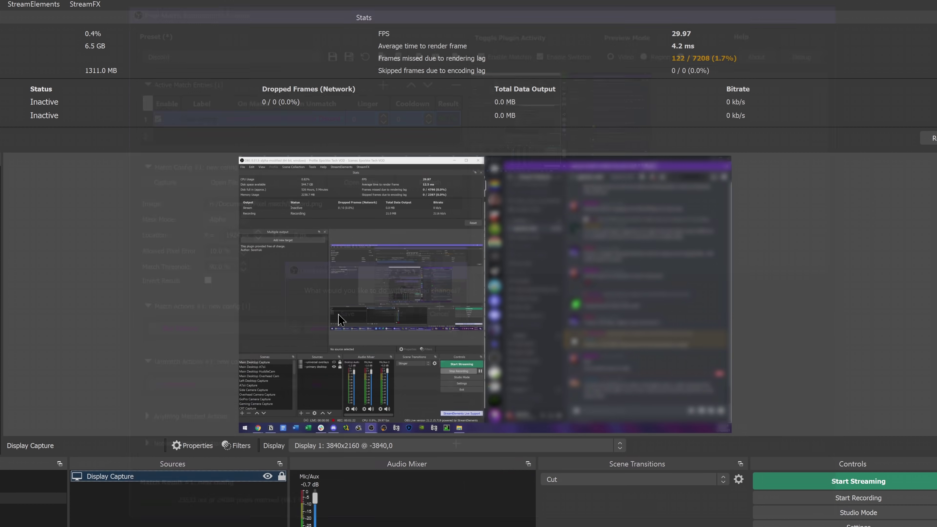
key(alt+Tab)
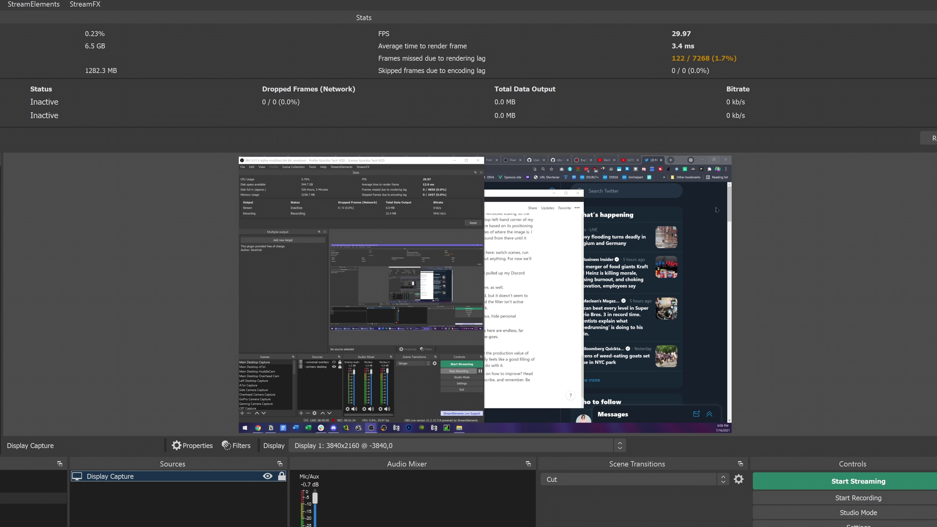
key(alt+Tab)
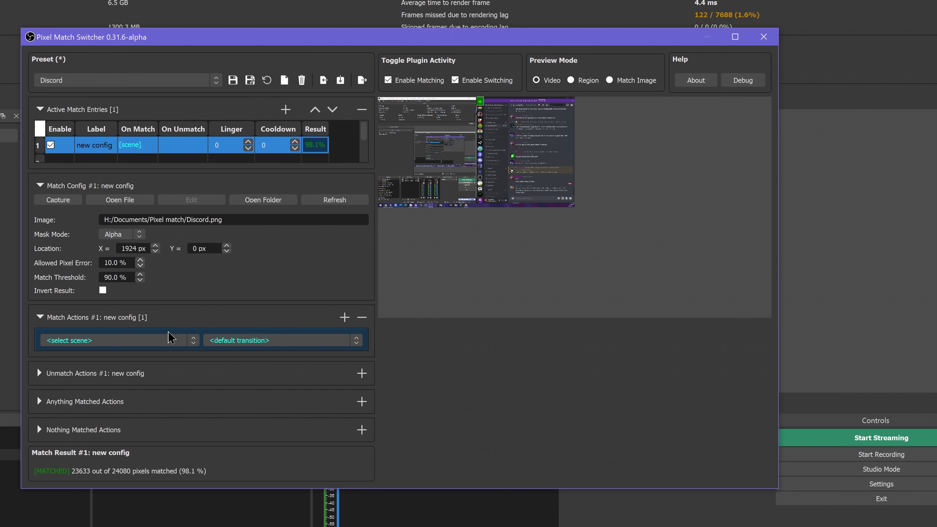
- Make a Discord match switch to Scene 3 with a Cut transition
click(170, 340)
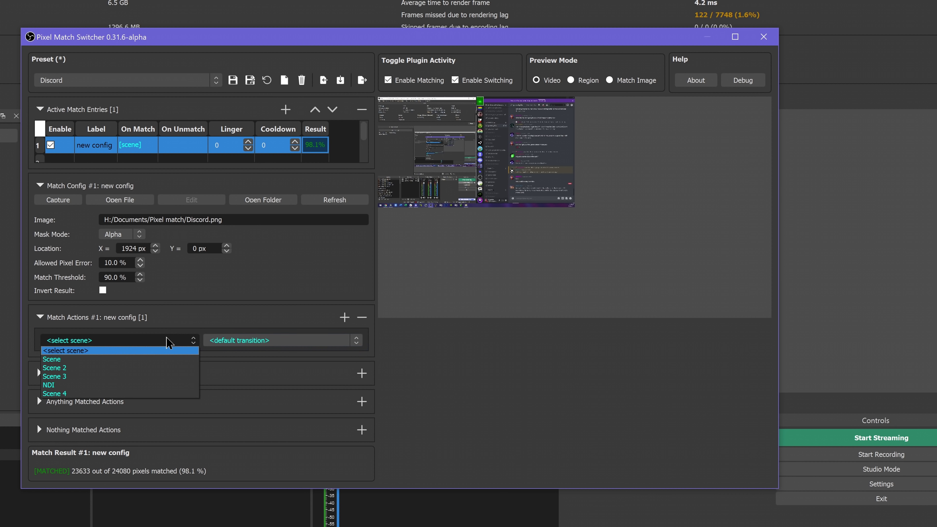
click(155, 377)
click(354, 341)
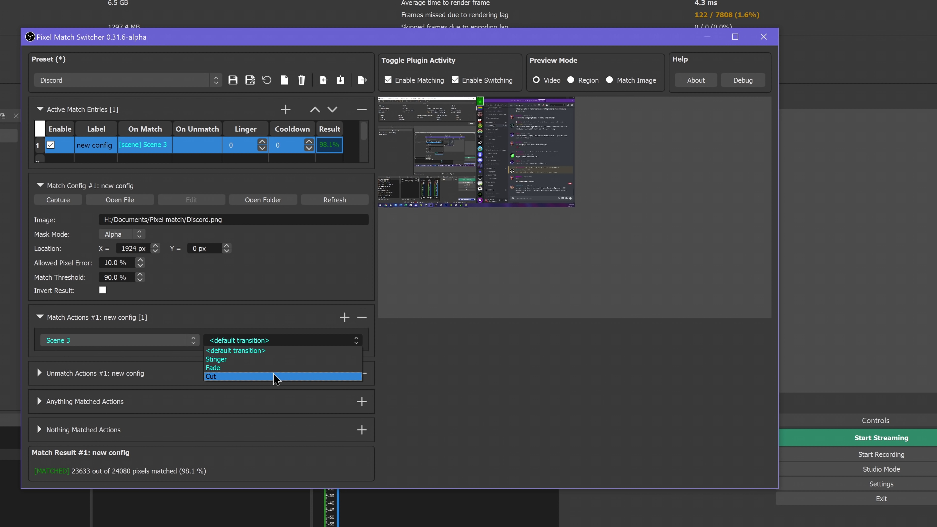
click(255, 378)
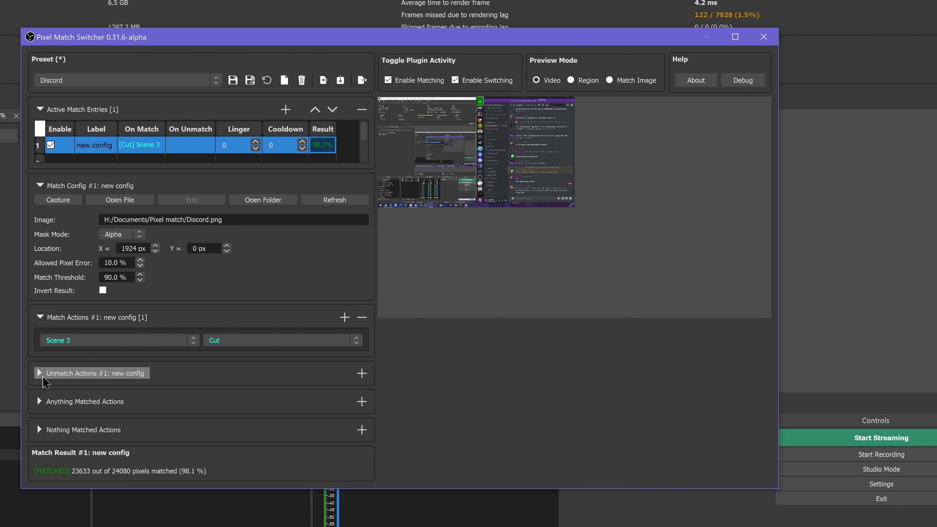
- Add an unmatch action switching to Scene 2 with a Fade transition
click(357, 376)
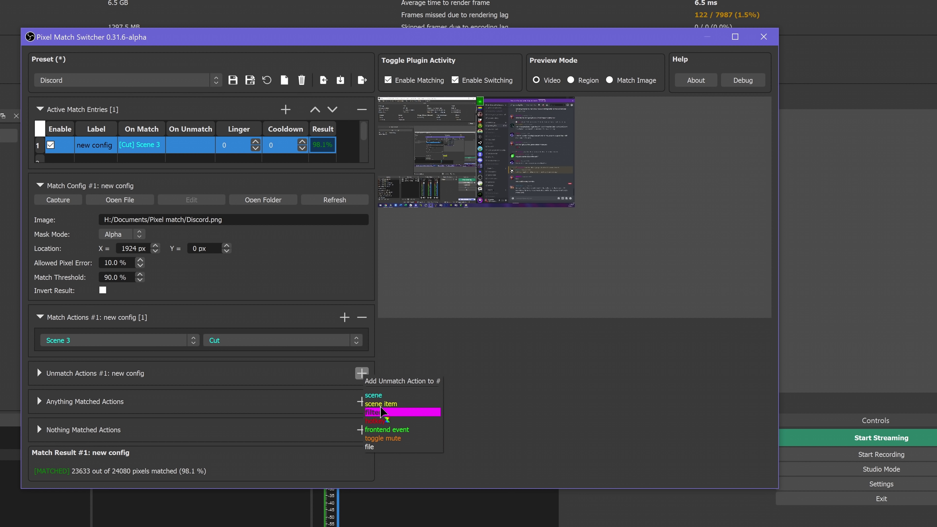
click(387, 395)
click(177, 369)
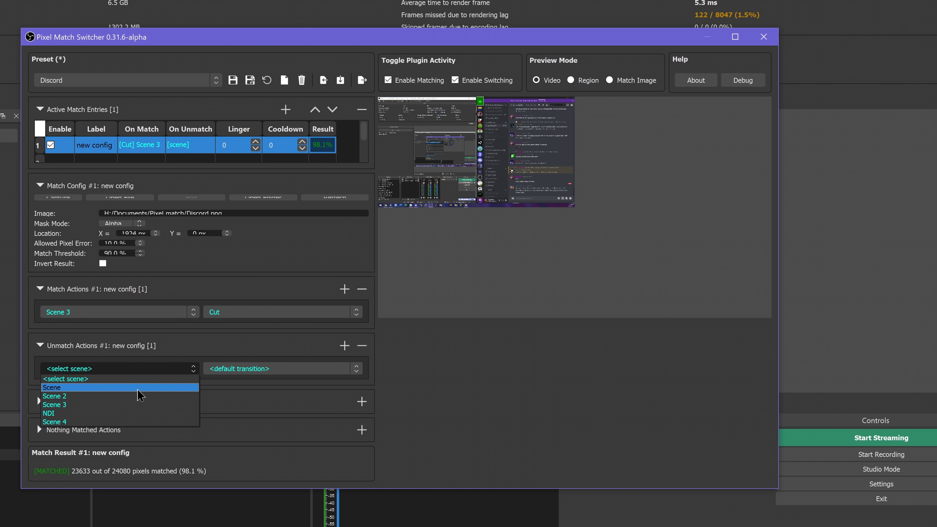
click(140, 394)
click(273, 368)
click(259, 396)
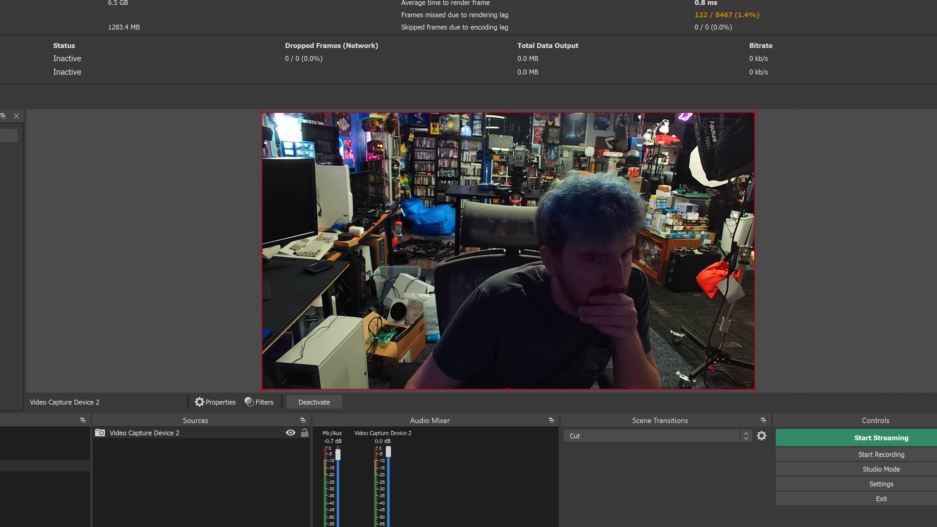